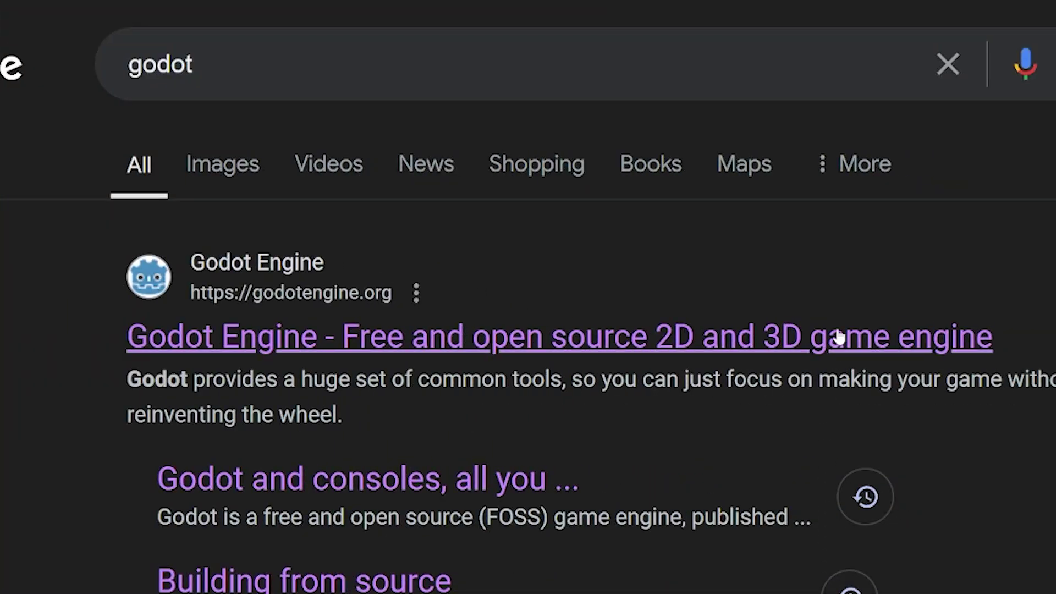
Step: Download Godot 4.3 for Windows from the latest download page on godotengine.org
left_click(838, 337)
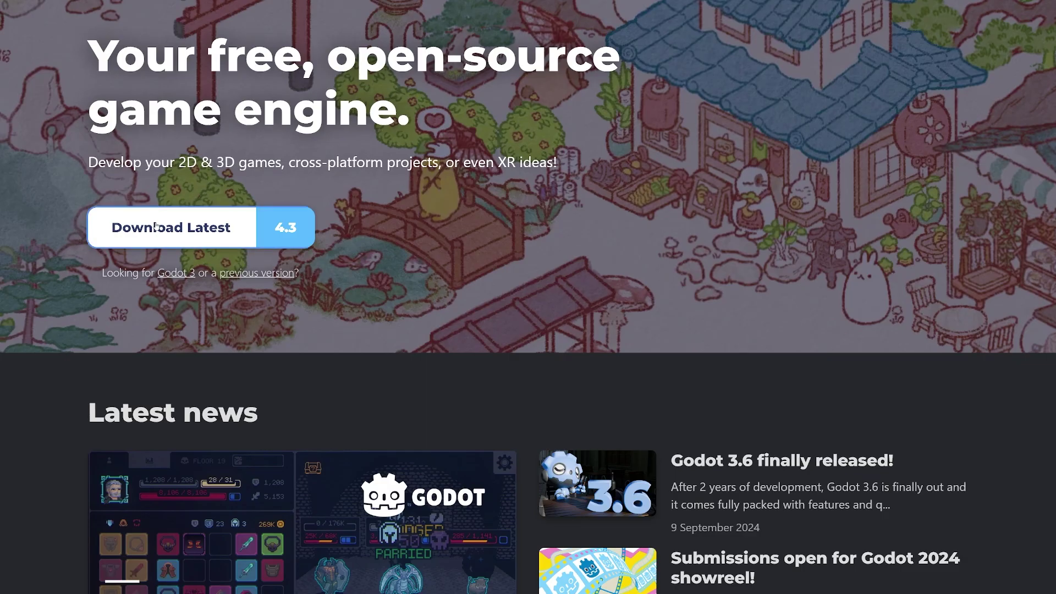
left_click(155, 226)
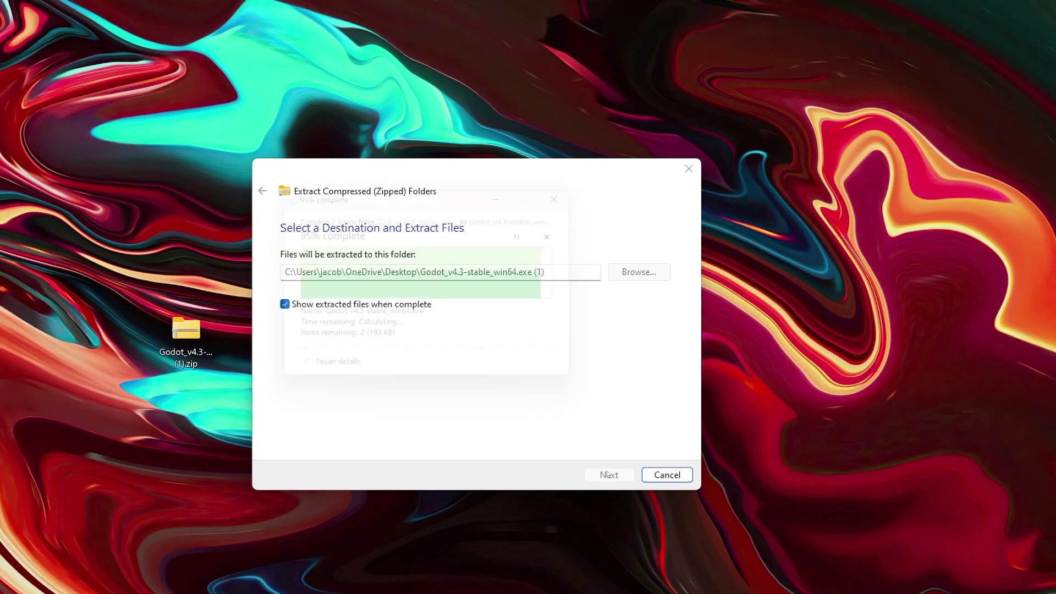
left_click(604, 473)
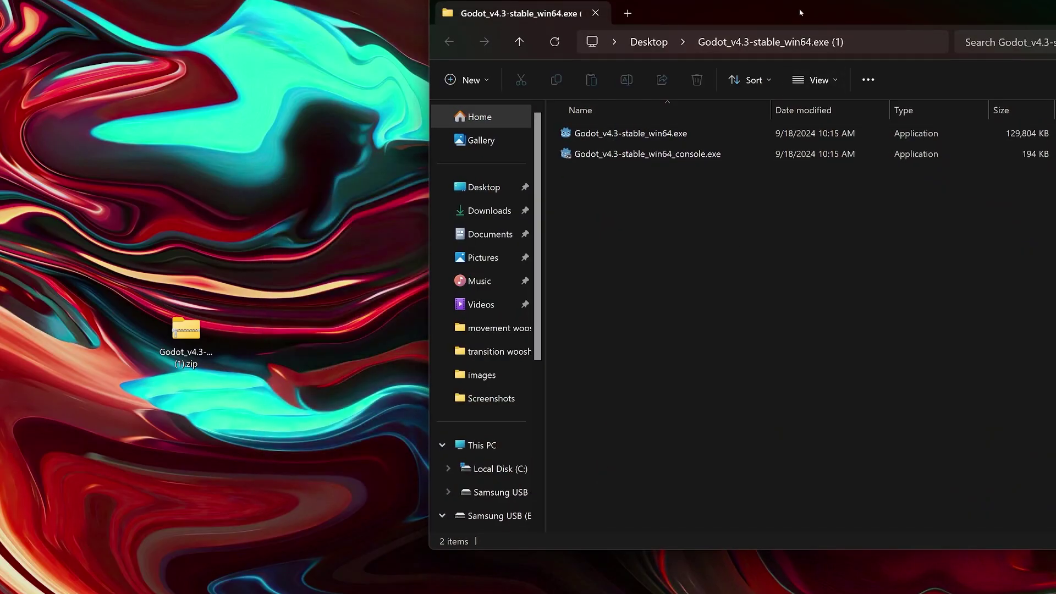
Step: Move the Explorer window left and run Godot_v4.3-stable_win64.exe
left_click_drag(800, 12, 591, 47)
left_click(501, 167)
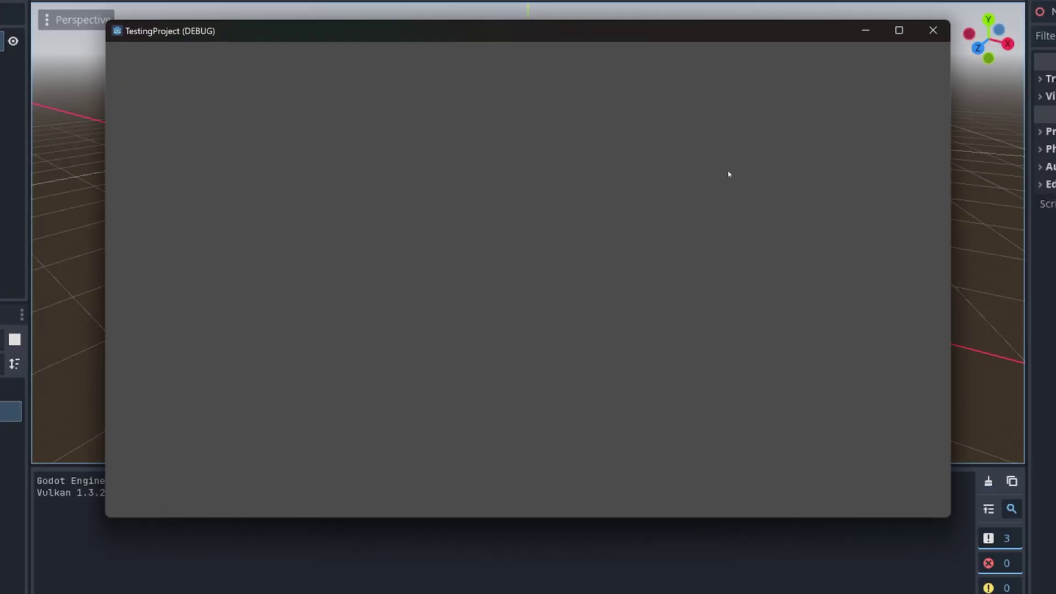
Step: Close the running TestingProject debug window and run the project again with F5
key("alt+F4")
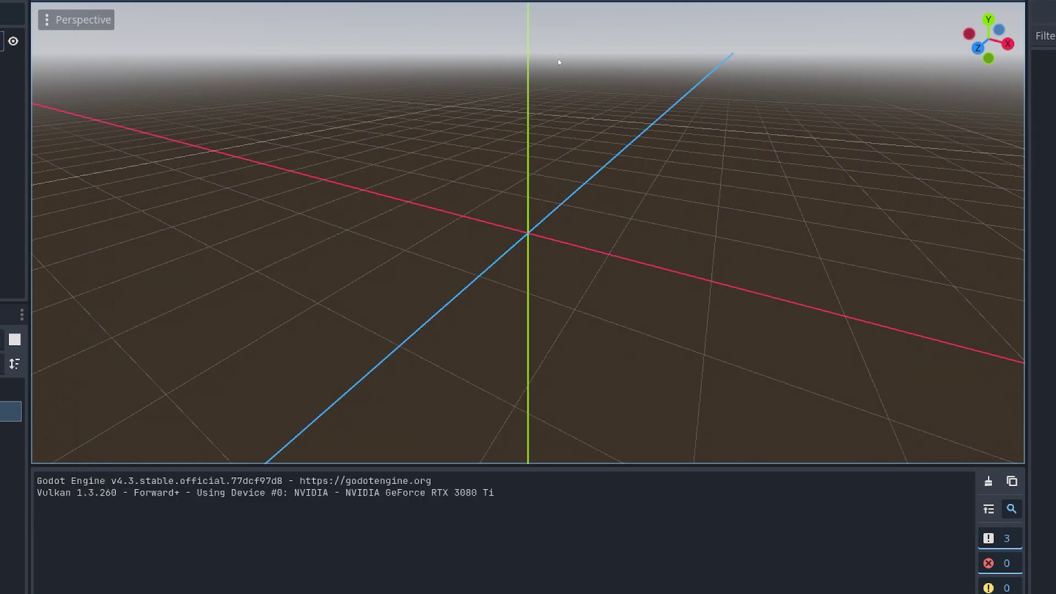
key("F5")
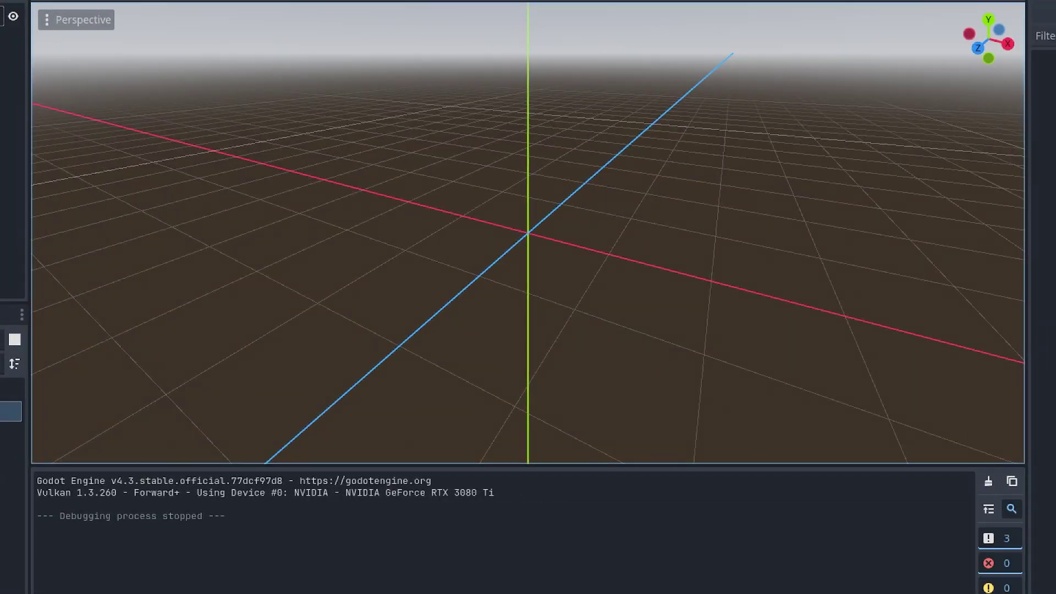
Step: Add a Camera3D node to the scene
key("ctrl+a")
type("ca")
key("Return")
scroll(571, 203, "up", 5)
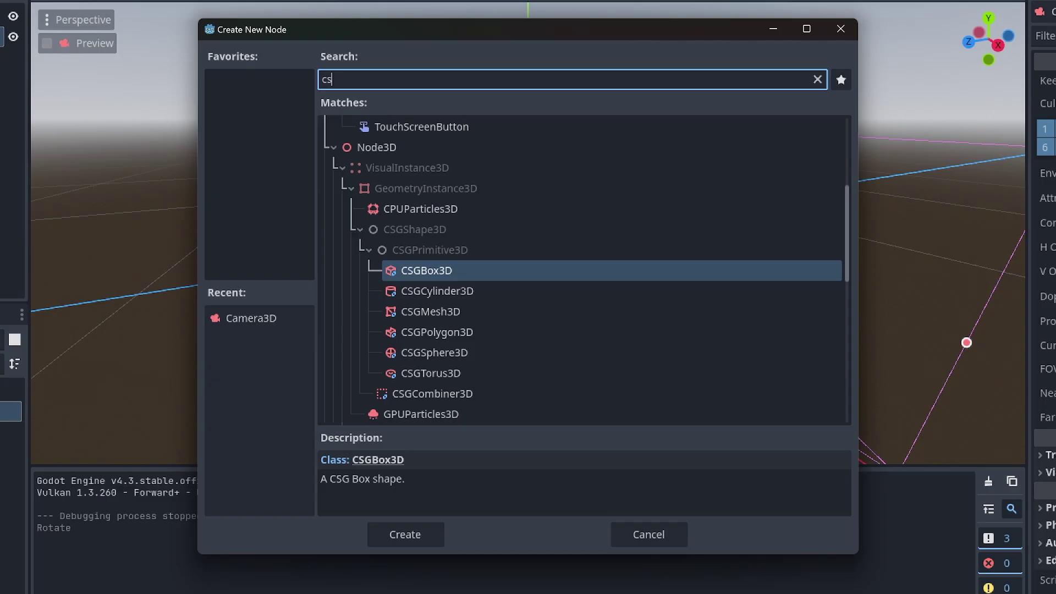
Step: Create a CSGBox3D and slide it along the Z axis
key("Return")
scroll(576, 284, "down", 5)
middle_click_drag(539, 275, 576, 284)
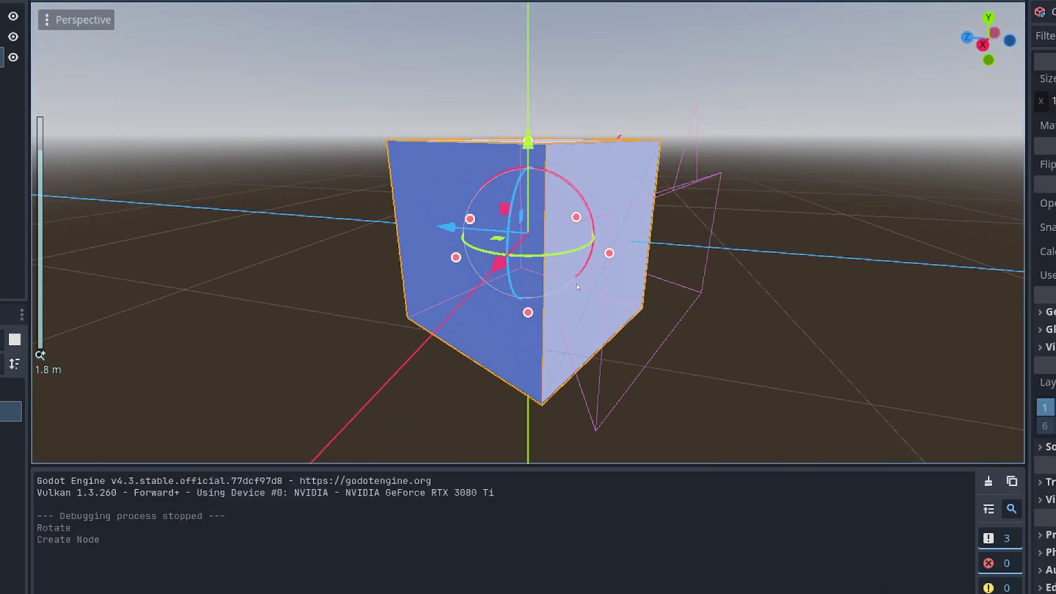
left_click_drag(451, 227, 871, 52)
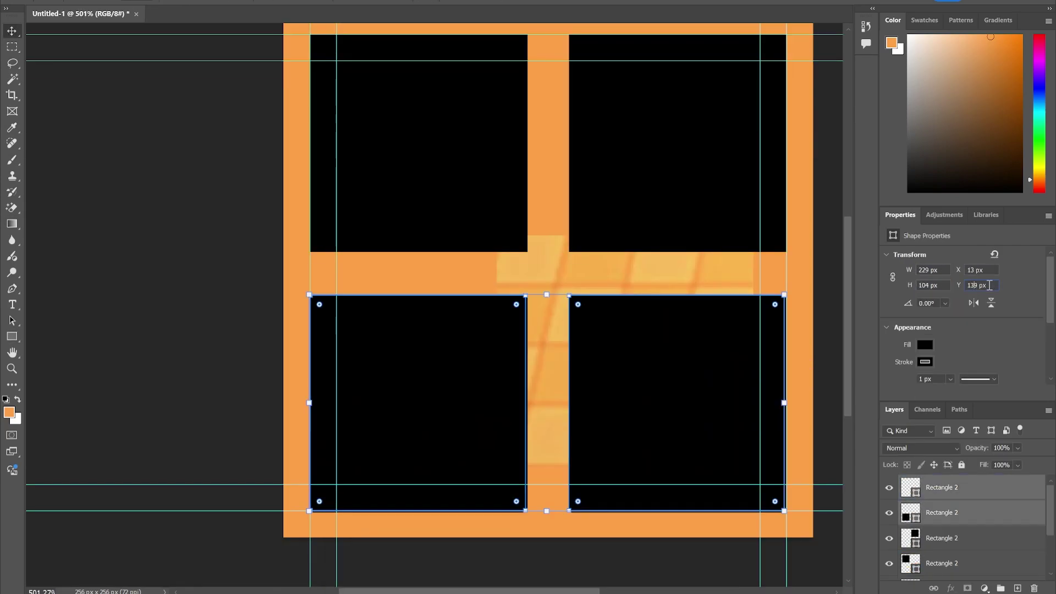
Step: Change the stroke colour of the 104 px square shape in Properties
left_click(924, 362)
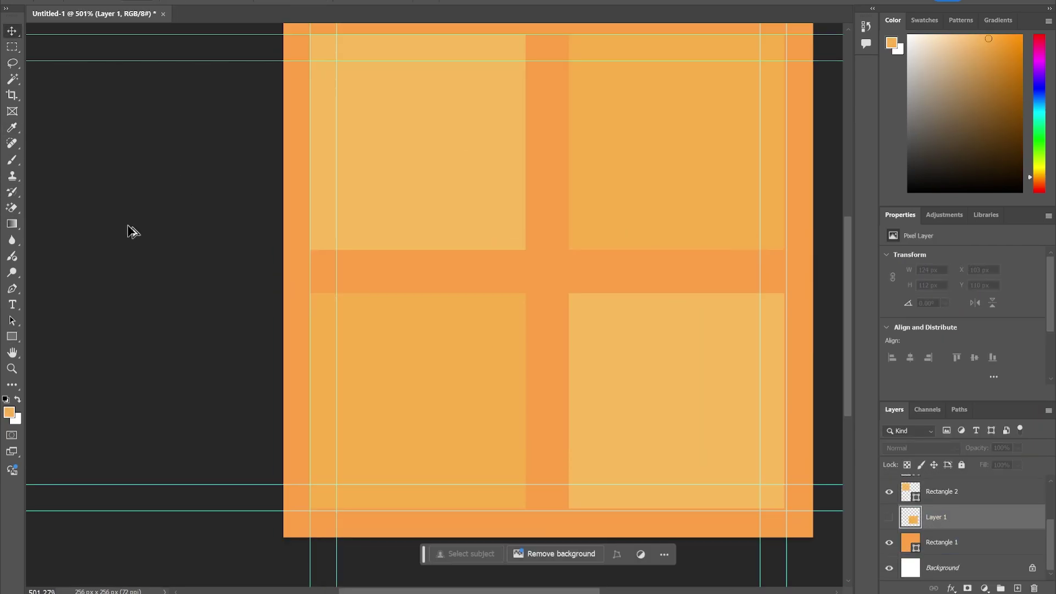
scroll(767, 89, "up", 3, "alt")
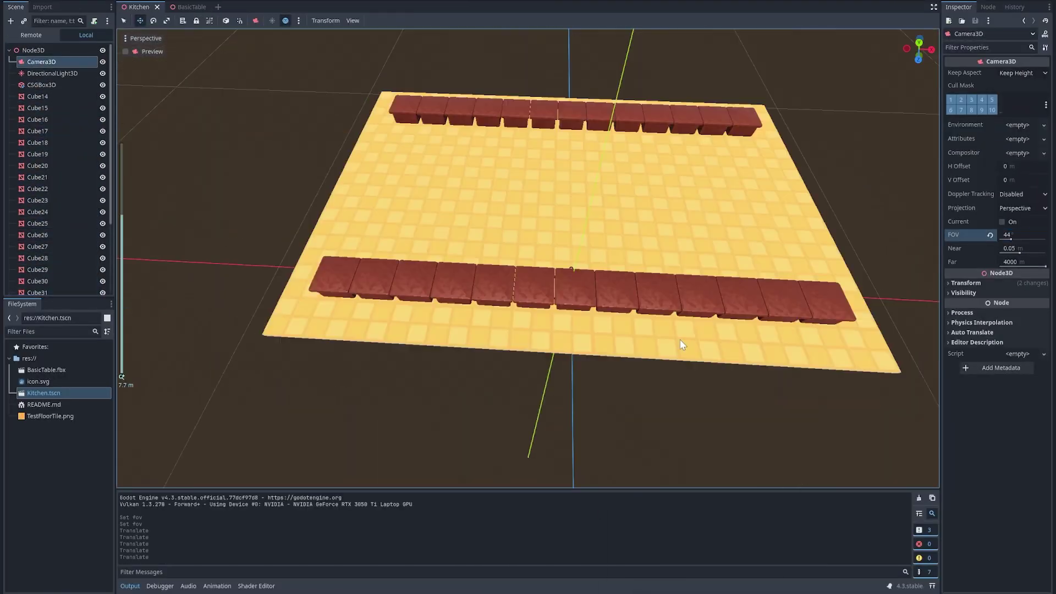
Step: Close the running game and orbit the view around the sphere player
left_click(751, 139)
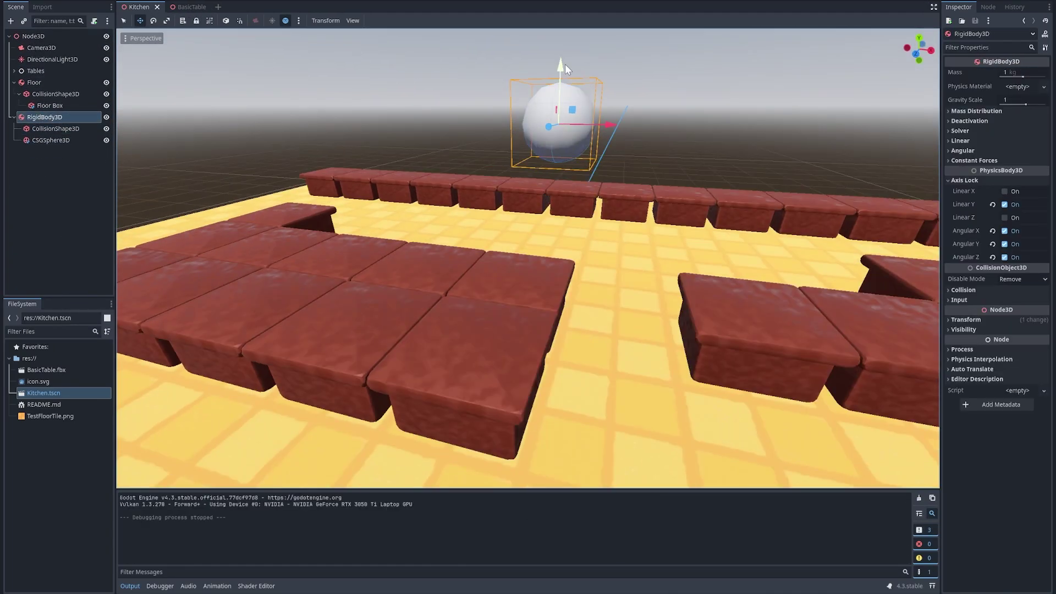
left_click(63, 210)
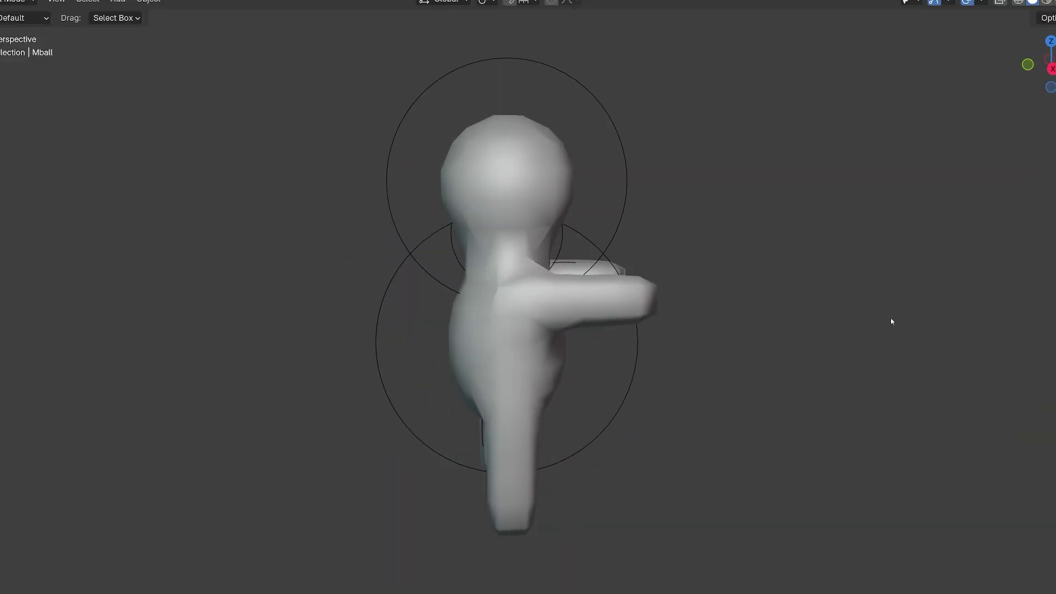
middle_click_drag(891, 322, 617, 310)
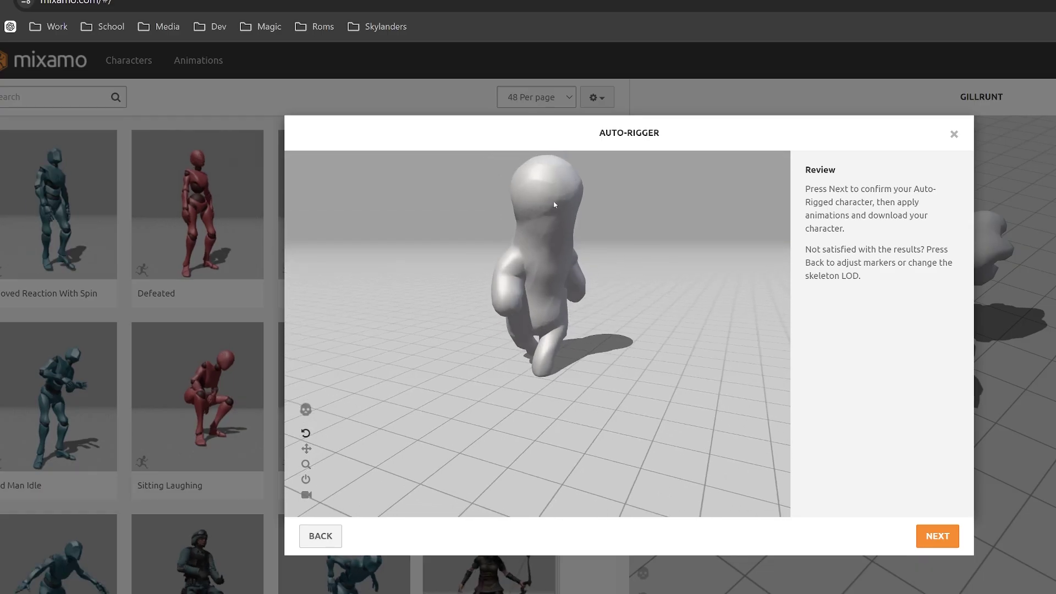
Step: Orbit the rigged preview, go Back, and drag the ELBOWS marker onto the arms
left_click_drag(641, 231, 947, 481)
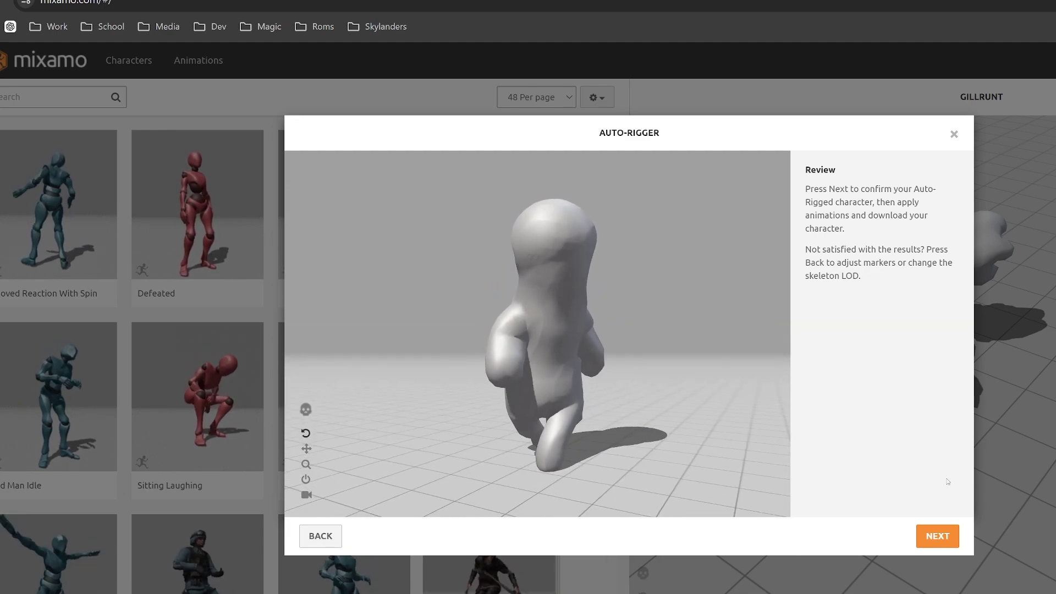
left_click(320, 535)
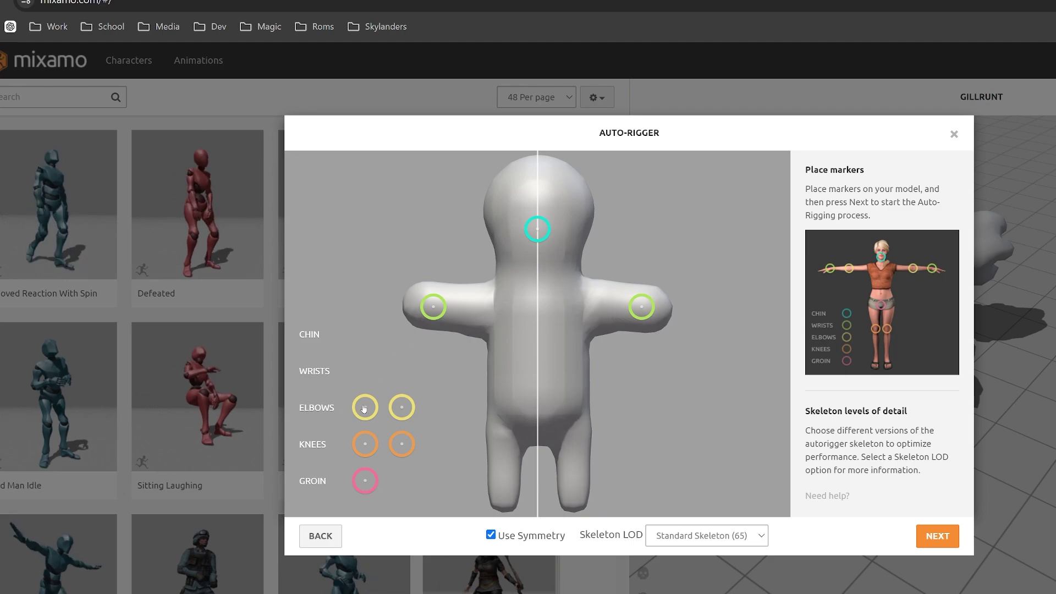
left_click_drag(364, 408, 468, 306)
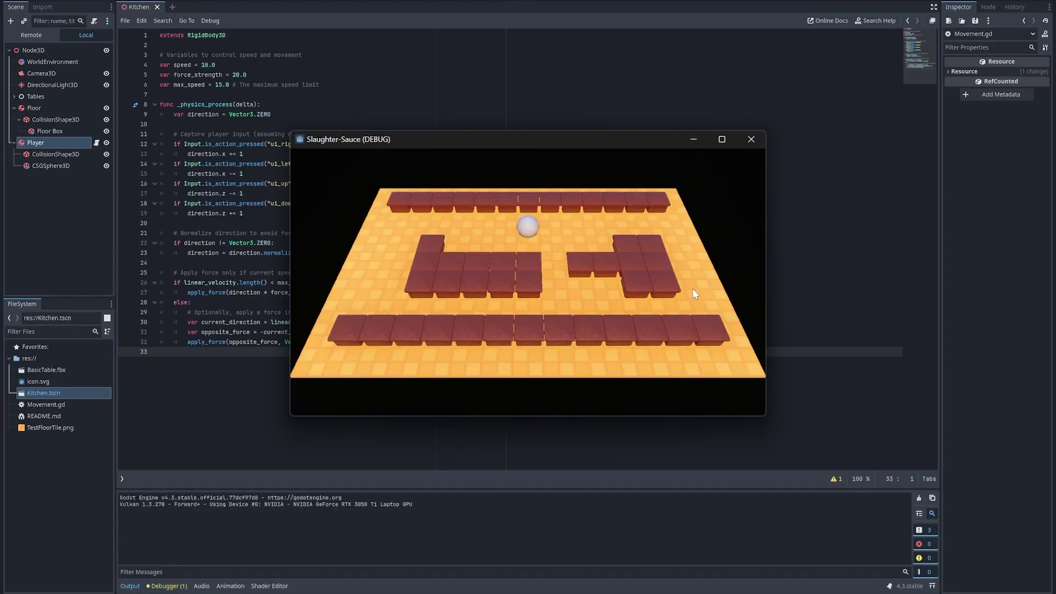
Step: Roll the player ball left and right, then close the running game
key("Left")
key("Right")
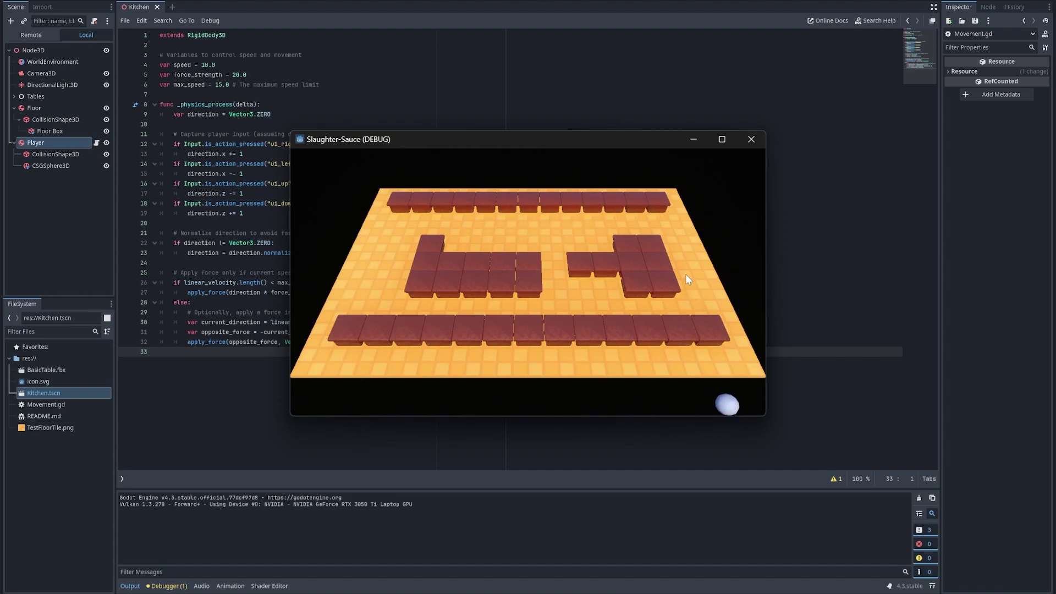
left_click(749, 140)
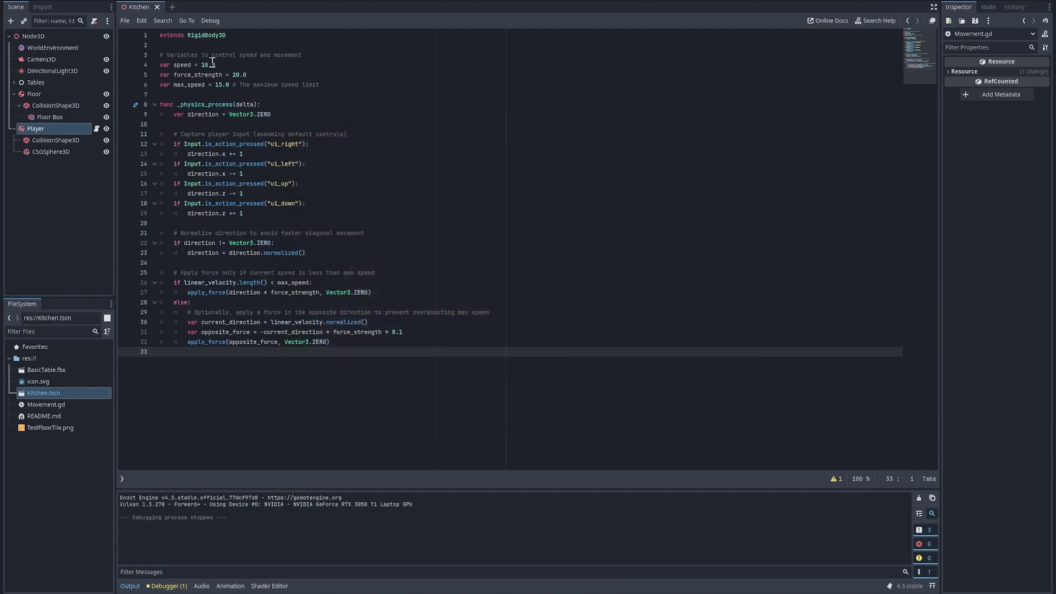
Step: Set speed and max_speed to 5.0 in Movement.gd and rerun the game
left_click(204, 64)
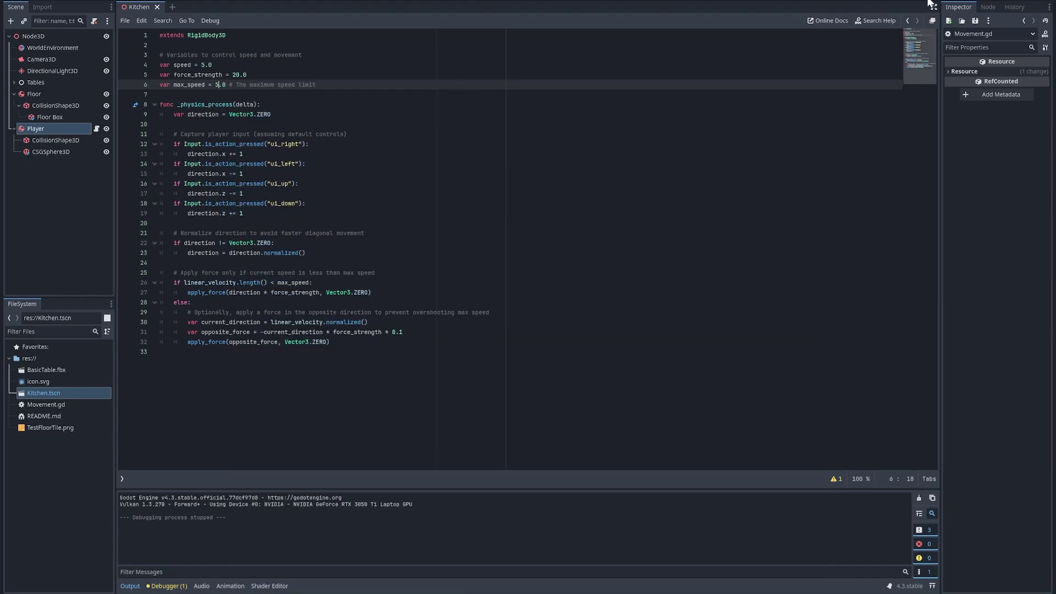
left_click(930, 2)
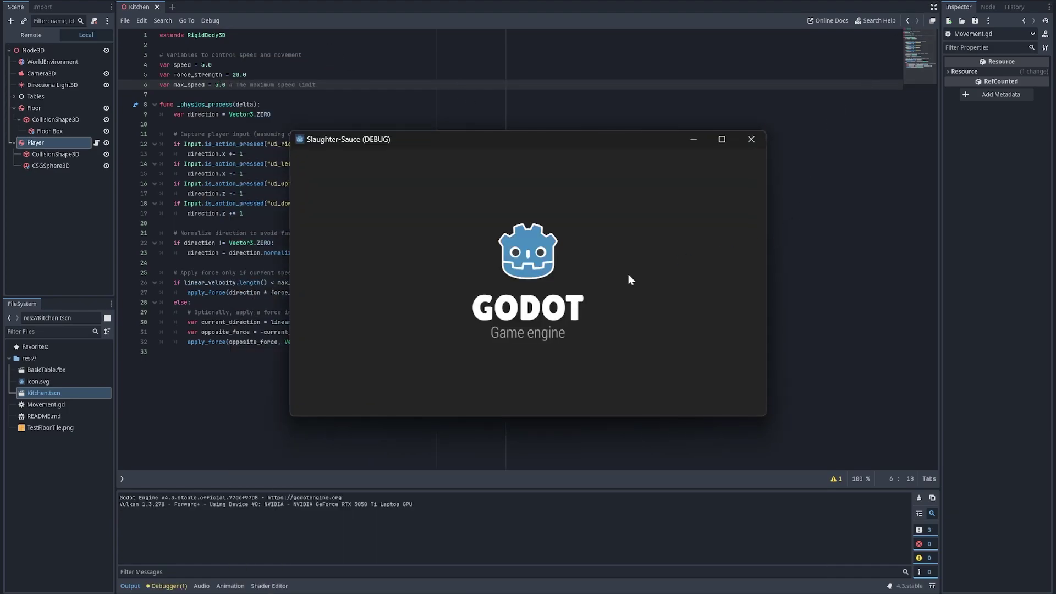
key("Left")
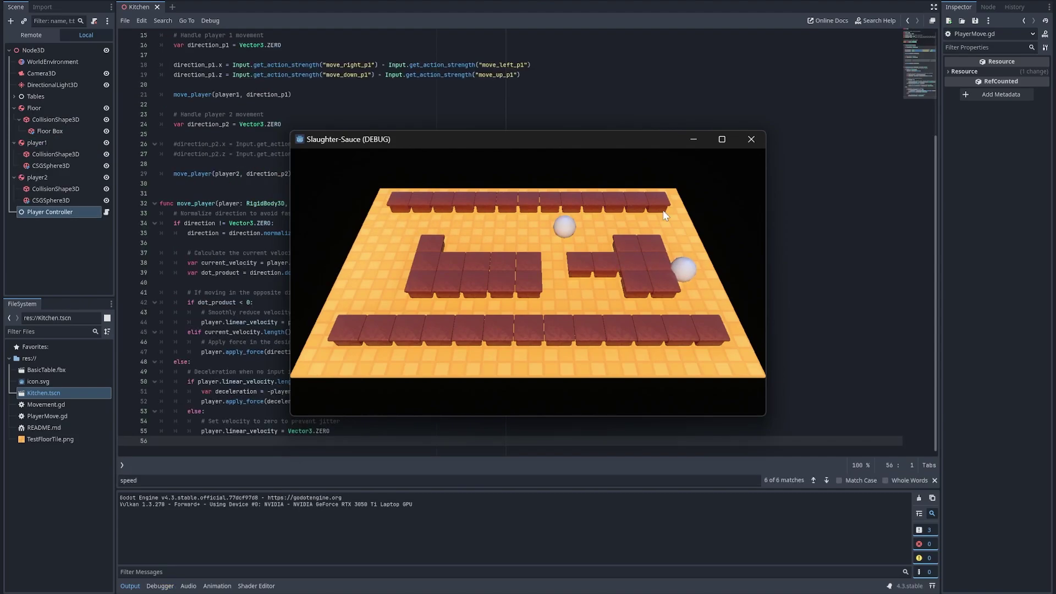
Step: Roll the second ball forward, back, then left and right along the back wall
key("Down")
key("Up")
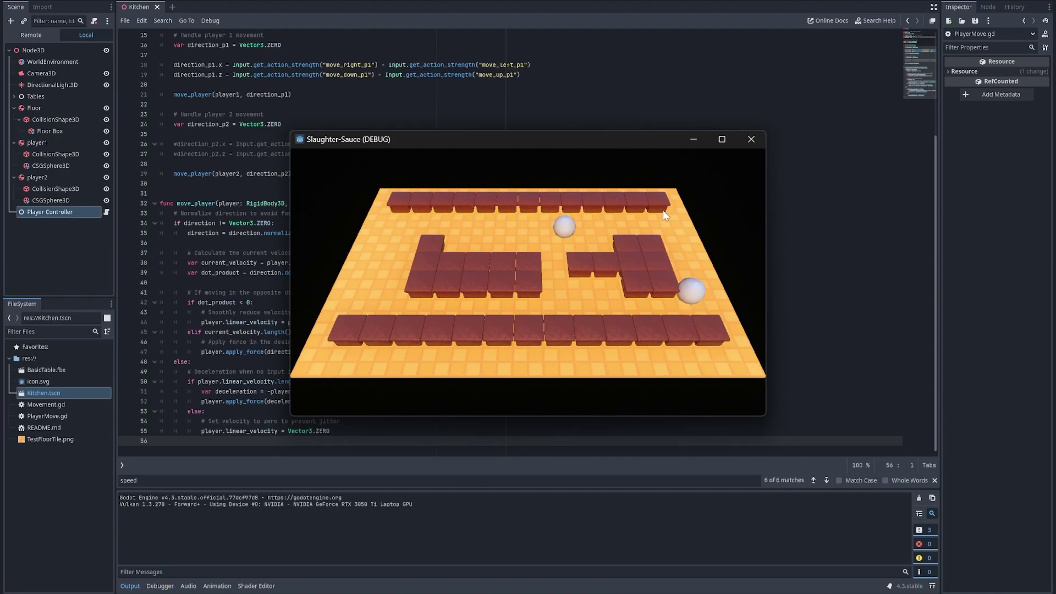
key("Left")
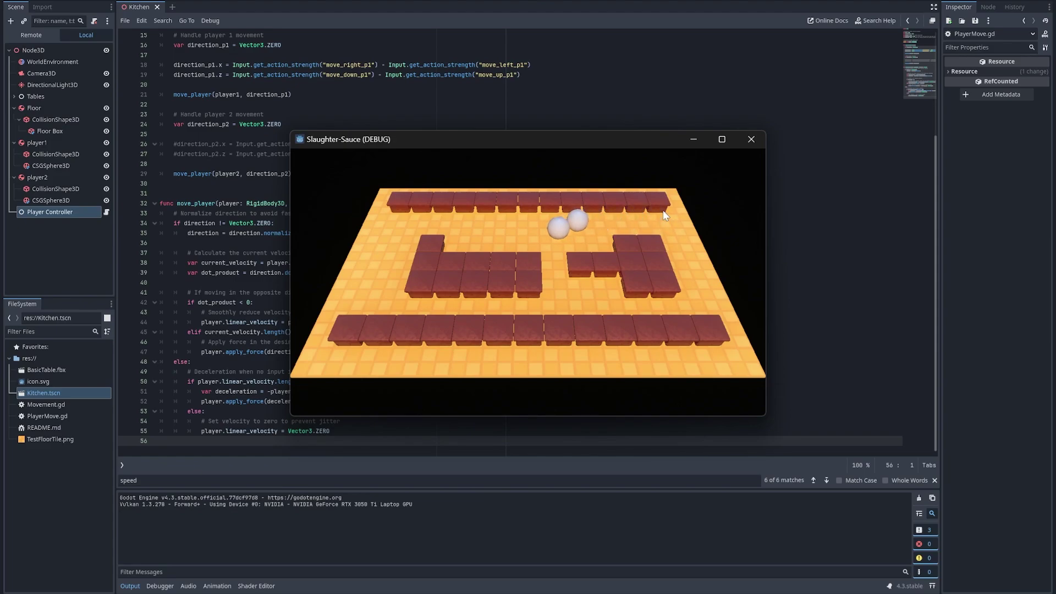
key("Right")
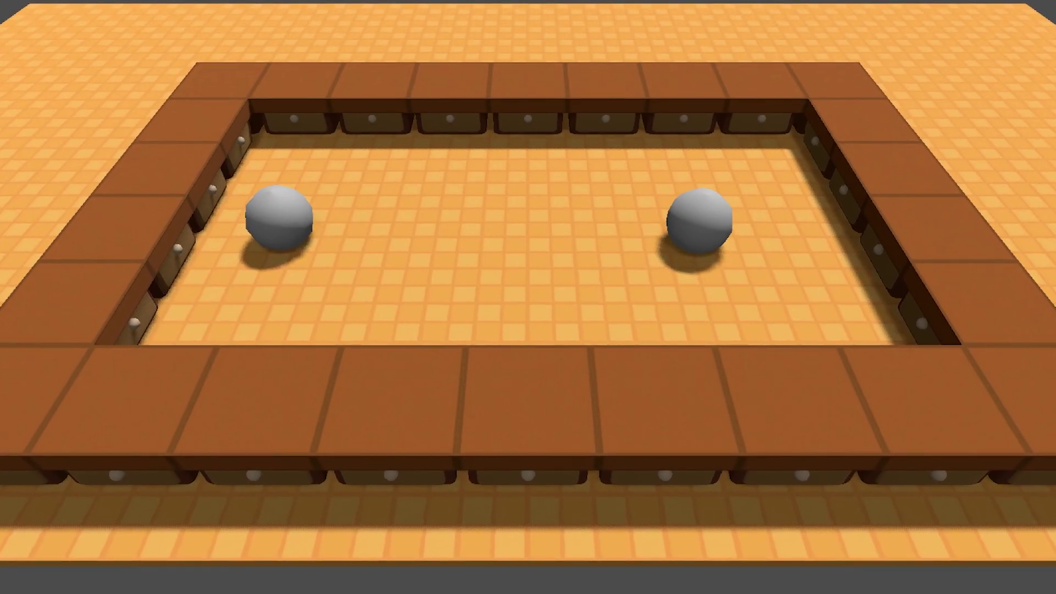
Step: Steer the first ball around the counter ring and bump it into the second ball
key("Right")
key("Down")
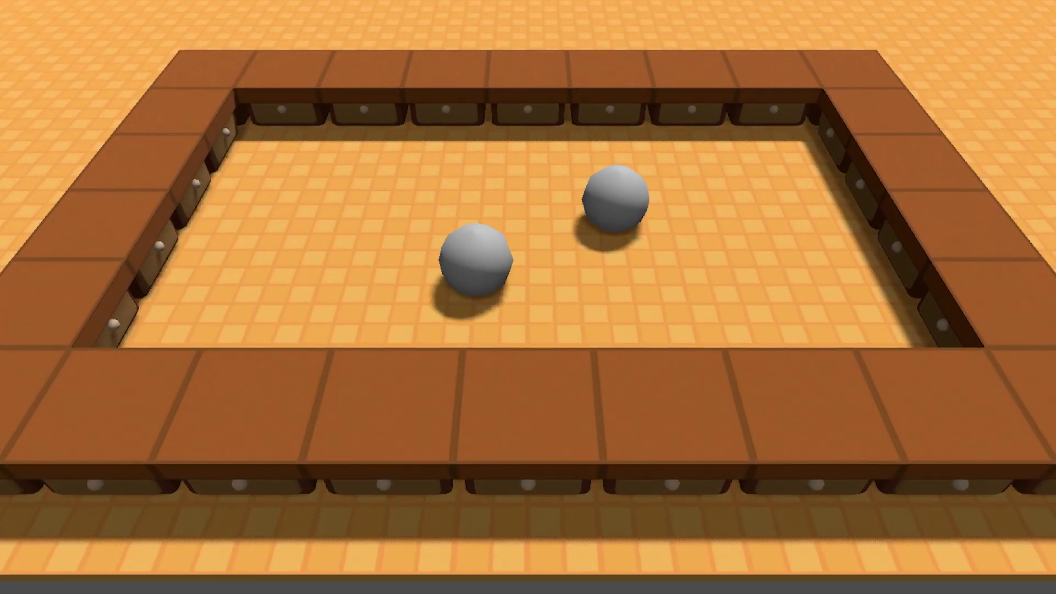
key("Left")
key("Up")
key("Left")
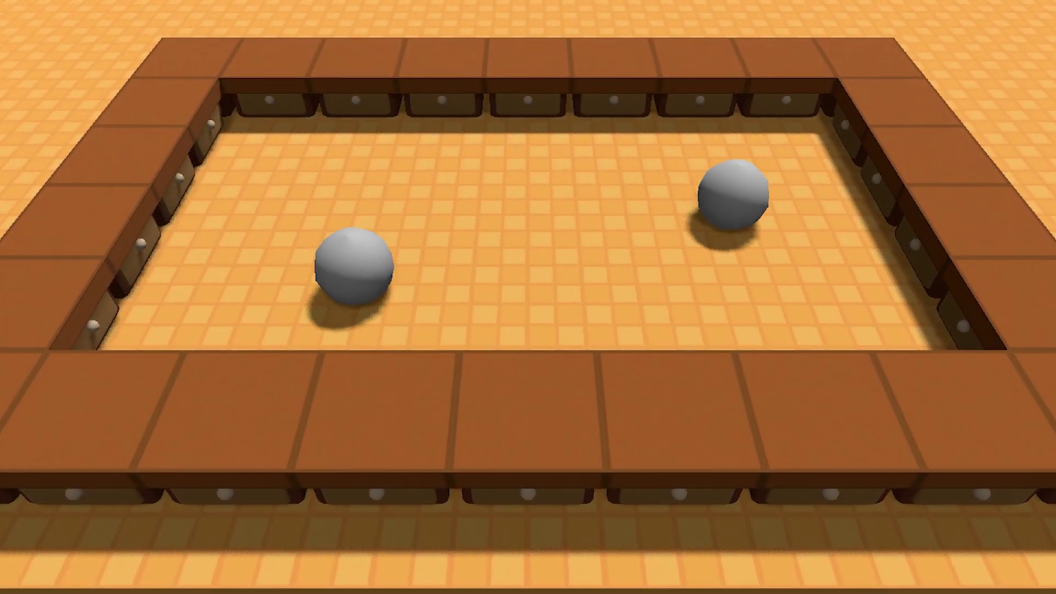
key("Up")
key("Right")
key("Left")
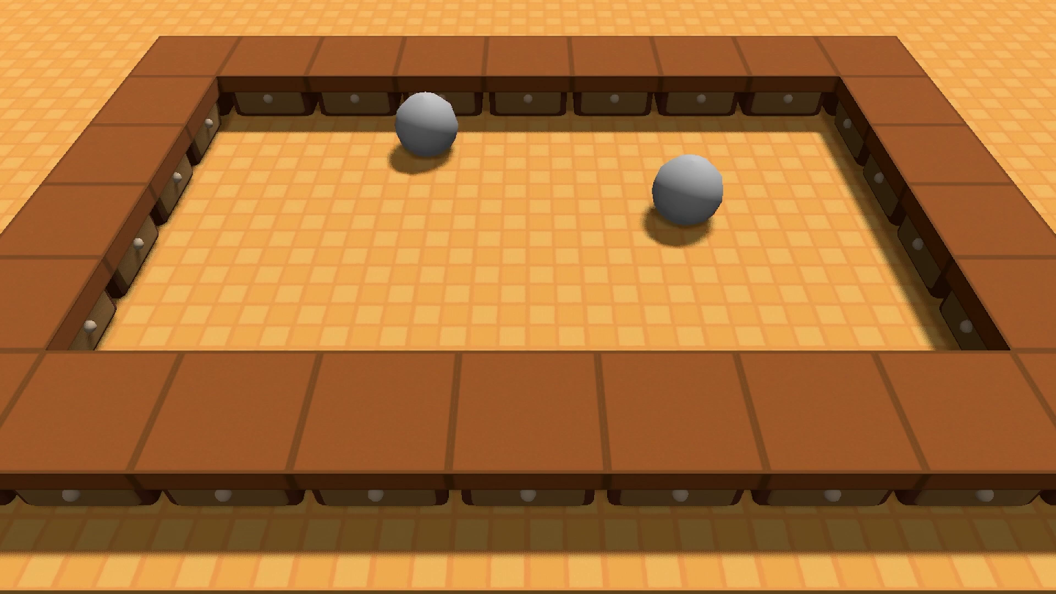
key("Down")
key("Left")
key("Up")
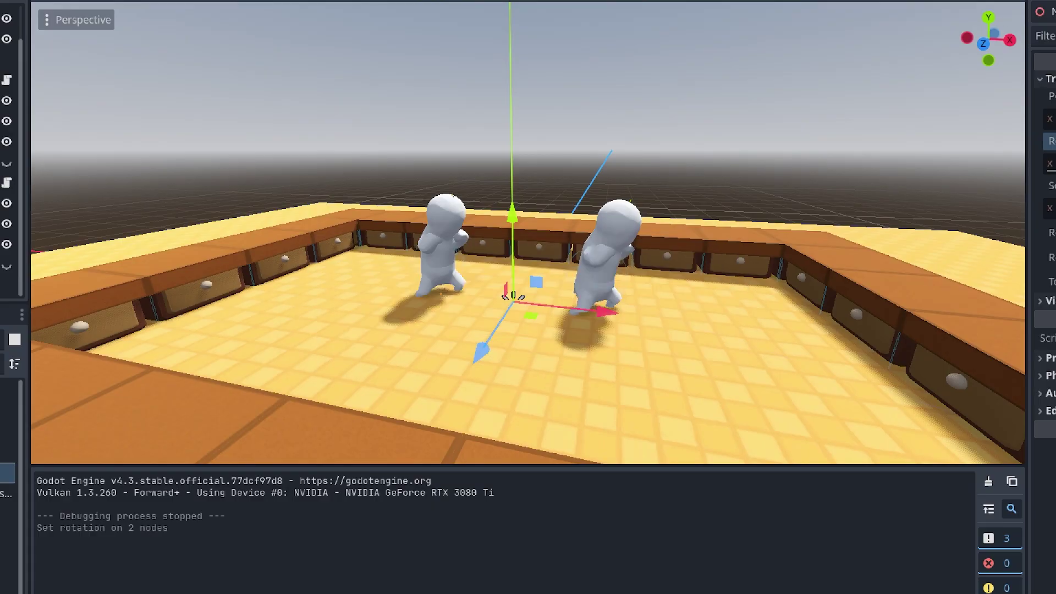
Step: Run the Slaughter-Sauce game with F5 to watch the characters walk and idle
key("F5")
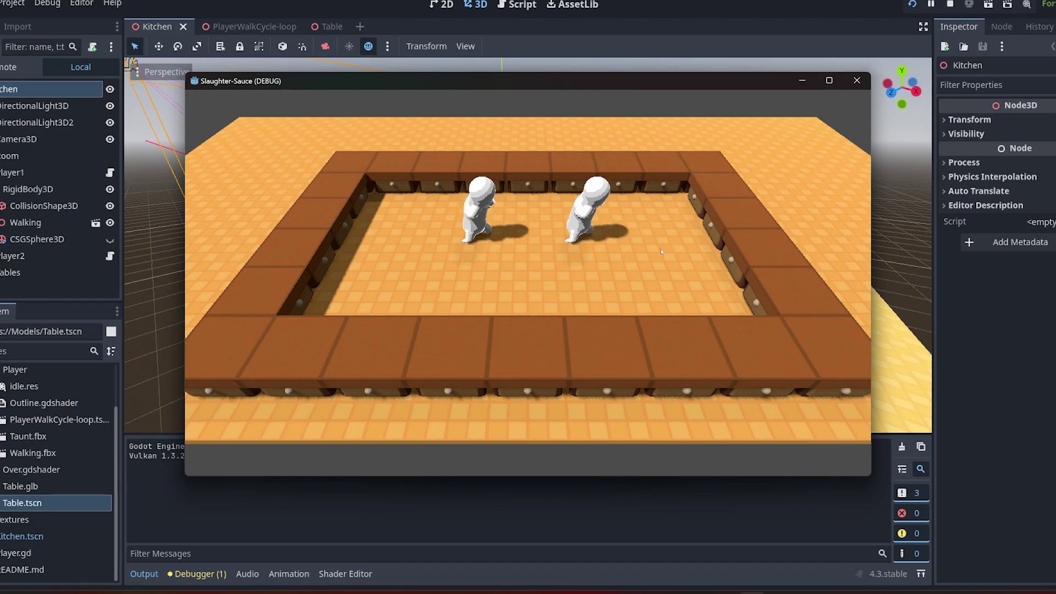
Step: Stop the running Slaughter-Sauce debug game from the top-right Stop button
left_click(854, 83)
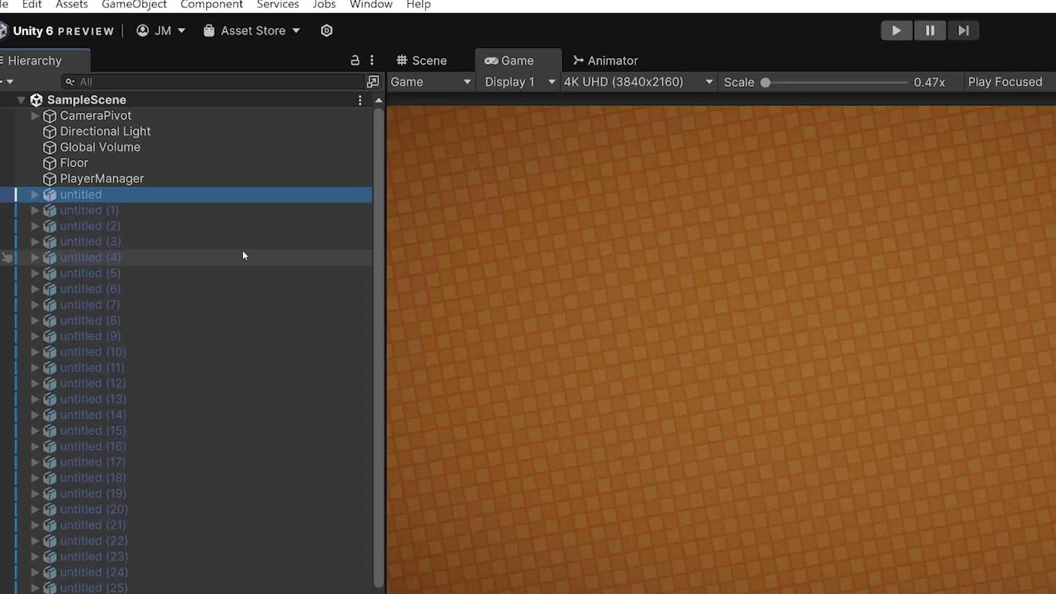
Step: Select the Kitchen's directional light and rotate it to a new angle so the shadows shift
left_click(116, 154)
left_click(109, 199)
left_click(55, 99)
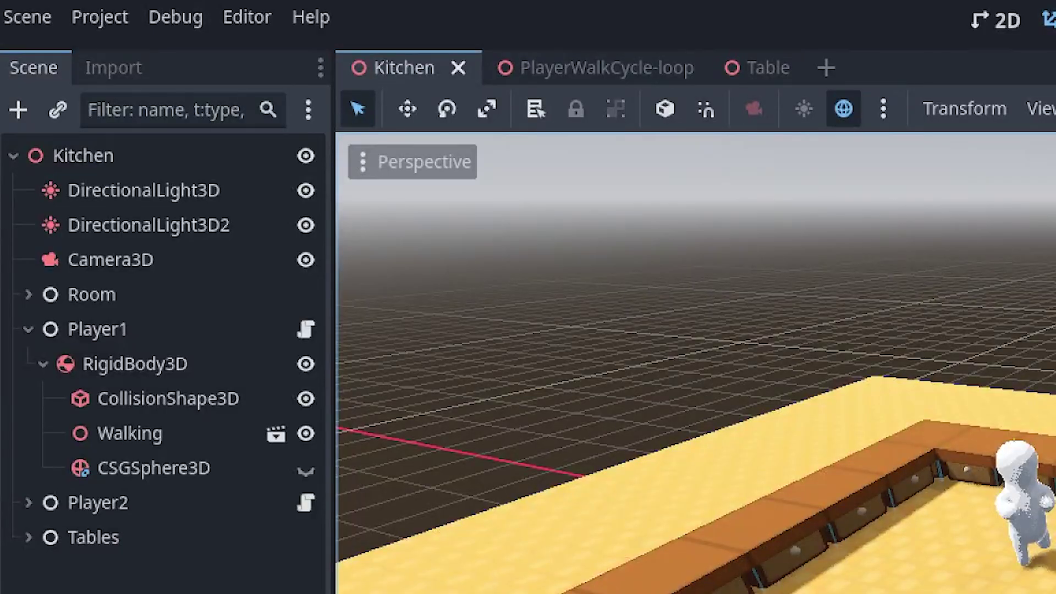
left_click(85, 202)
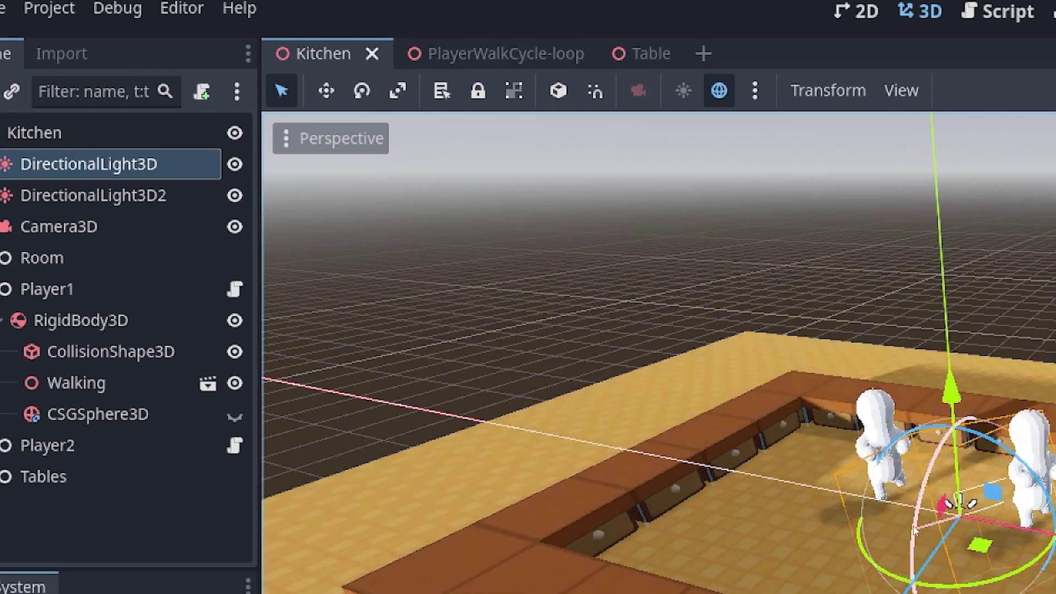
left_click_drag(1055, 477, 1055, 370)
left_click_drag(567, 190, 513, 313)
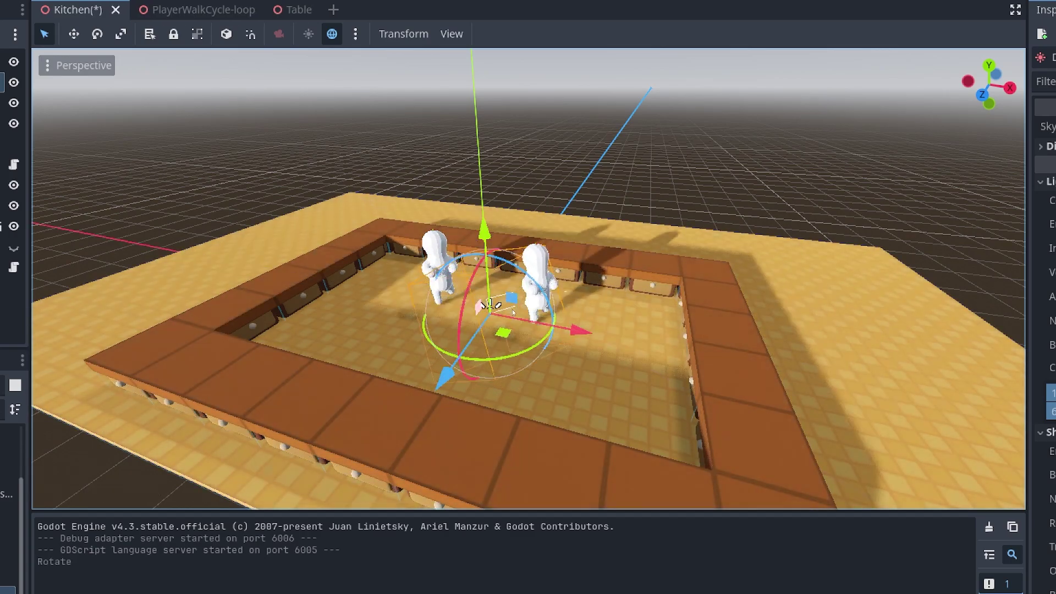
left_click_drag(542, 347, 550, 330)
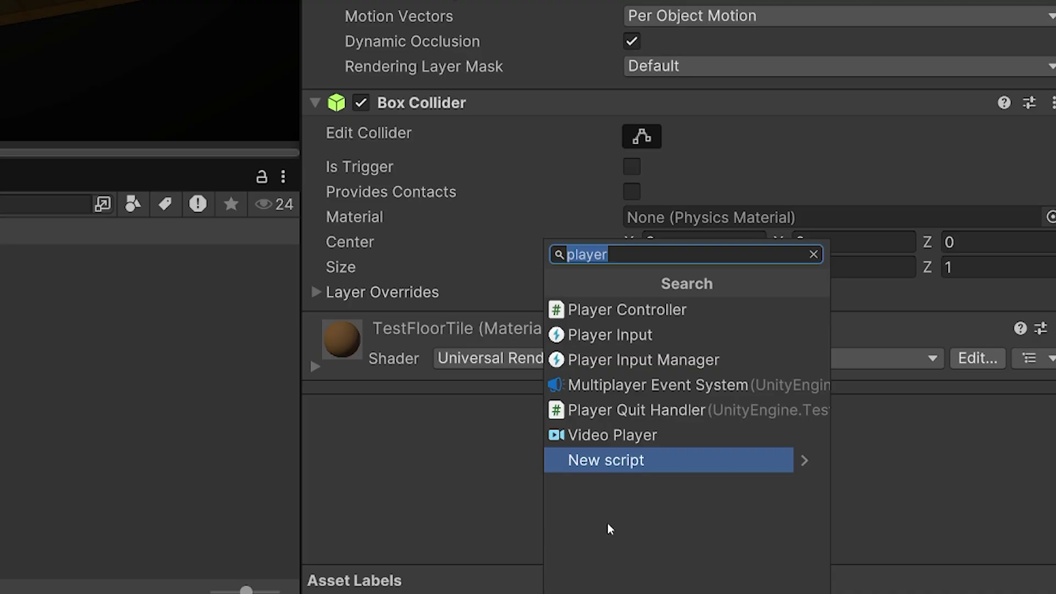
Step: Add a RigidBody3D node in Godot and a Rigidbody component in Unity
type("rig")
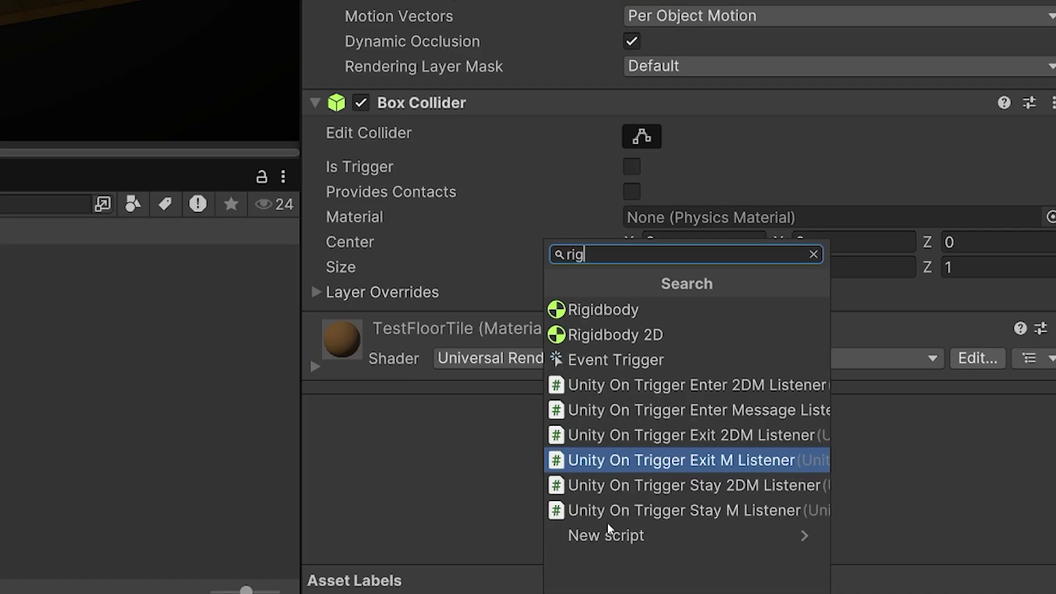
left_click(681, 311)
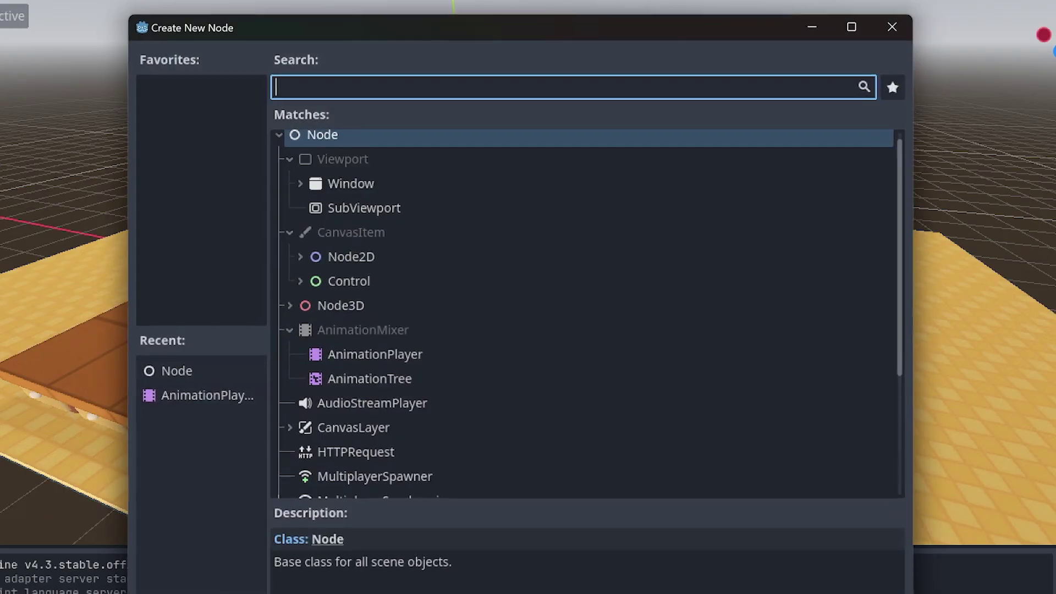
type("rig")
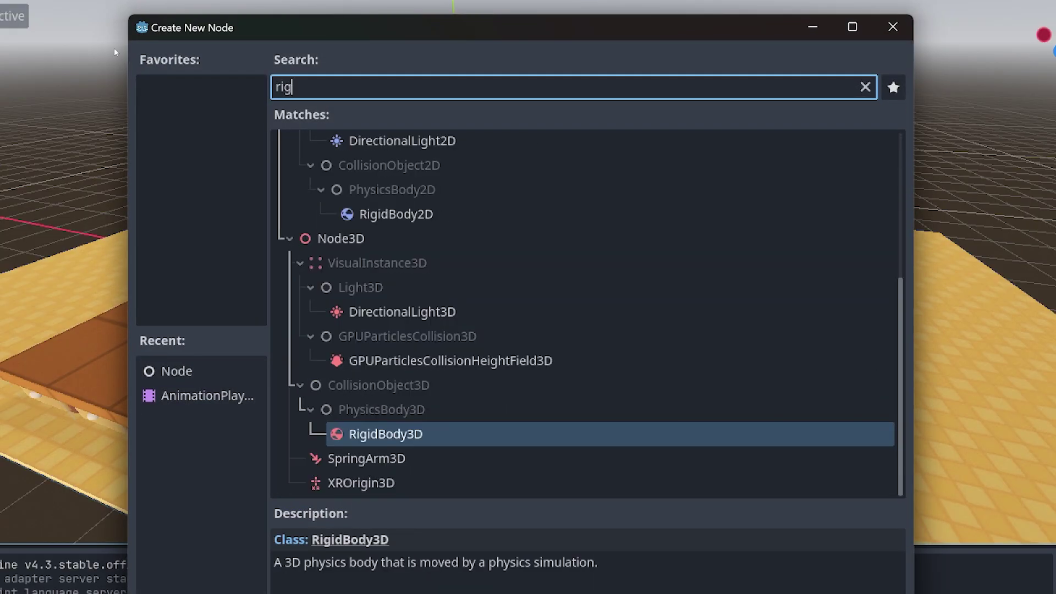
key("Return")
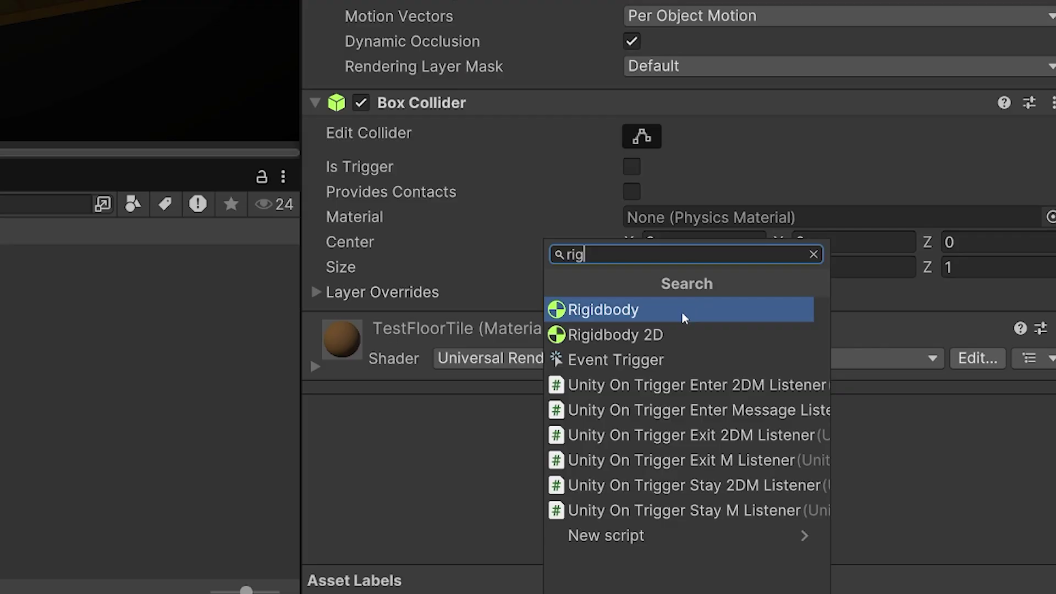
left_click(681, 311)
scroll(476, 437, "down", 4)
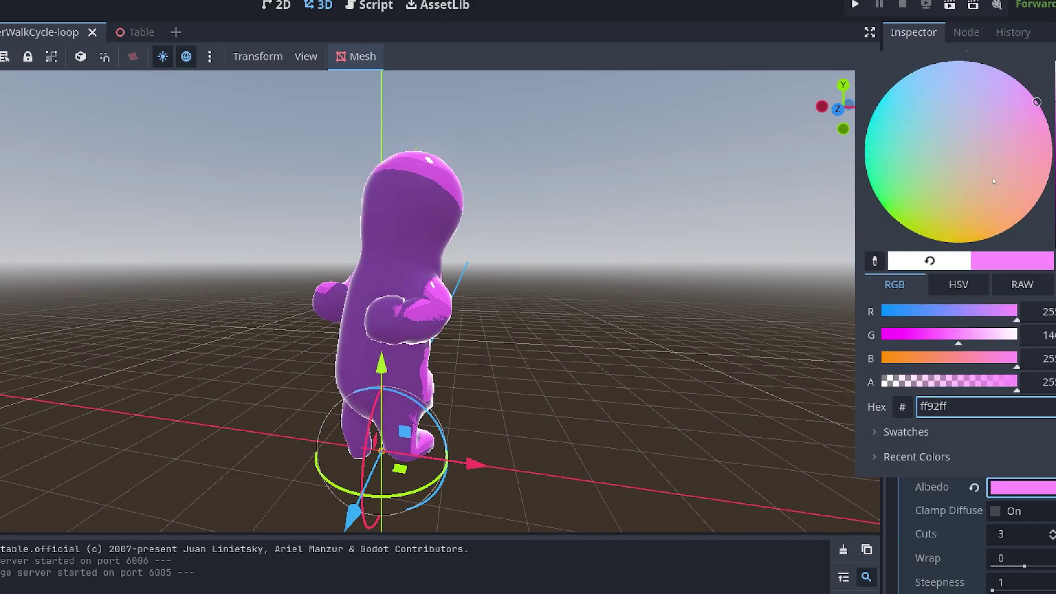
Step: Give the player model a teal albedo colour and orbit around the recoloured character
left_click(900, 201)
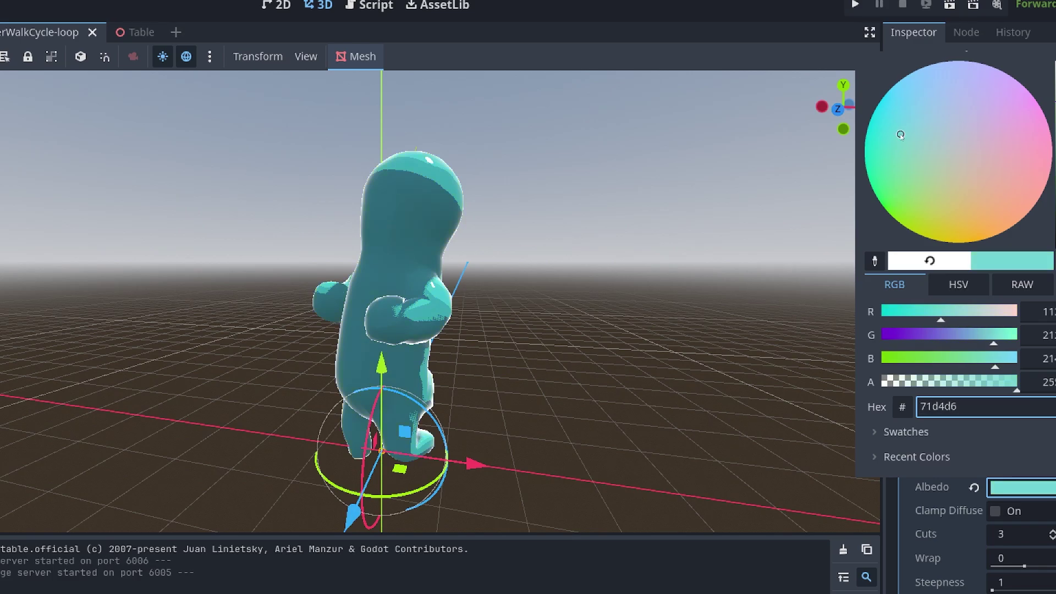
left_click(632, 304)
middle_click_drag(632, 304, 494, 312)
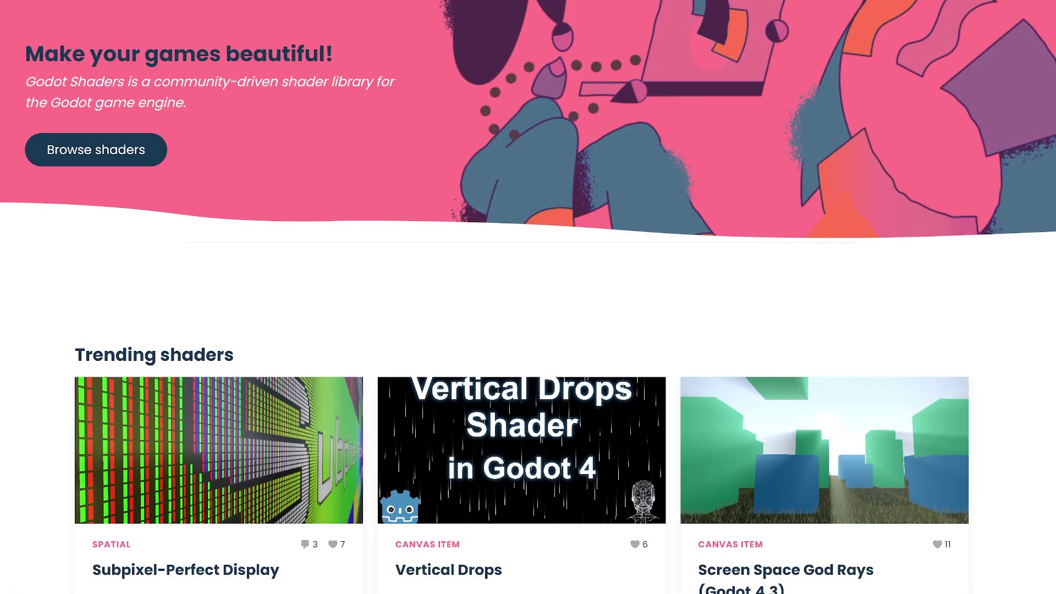
Step: Scroll down through the Godot Shaders pages to browse the shader cards
scroll(528, 297, "down", 3)
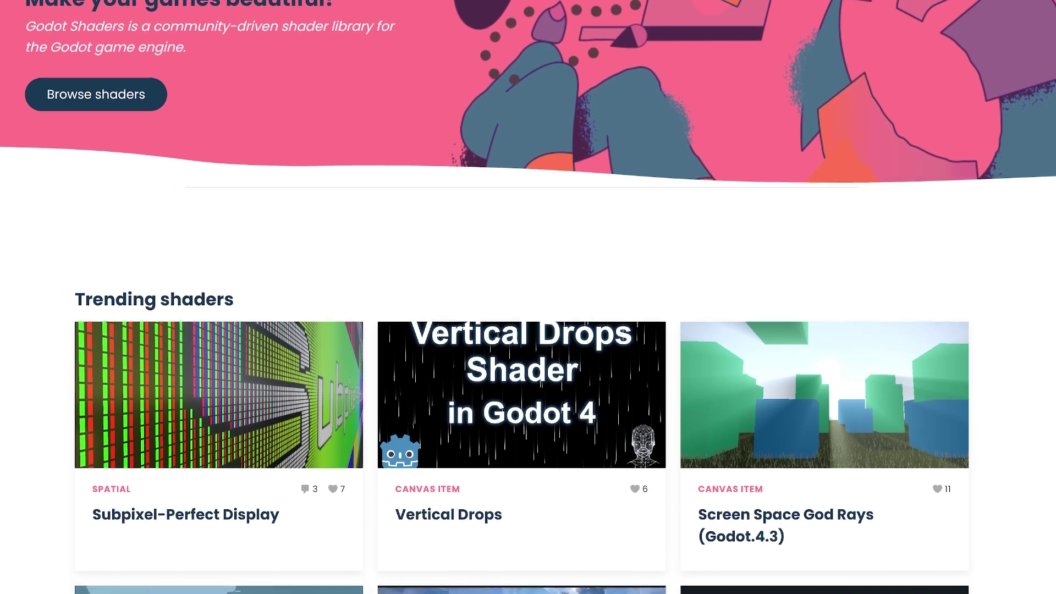
scroll(527, 297, "down", 4)
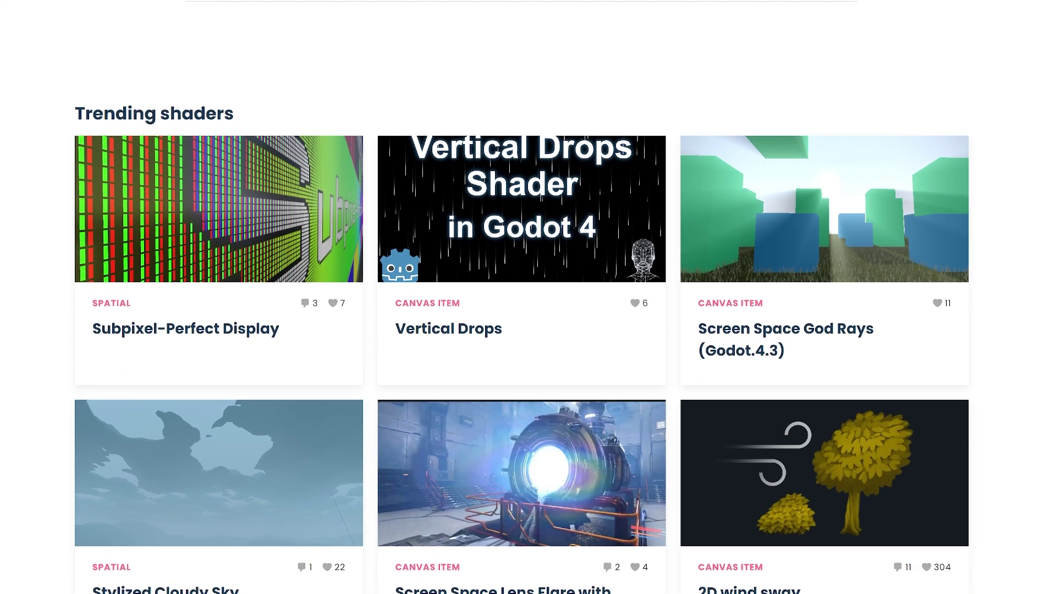
scroll(528, 297, "down", 2)
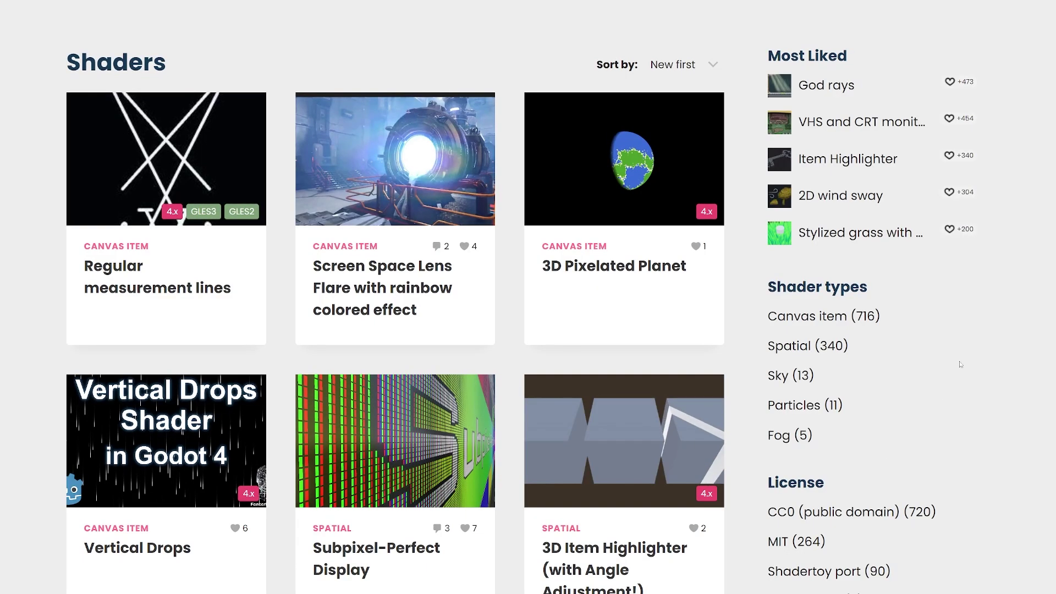
scroll(1024, 231, "down", 8)
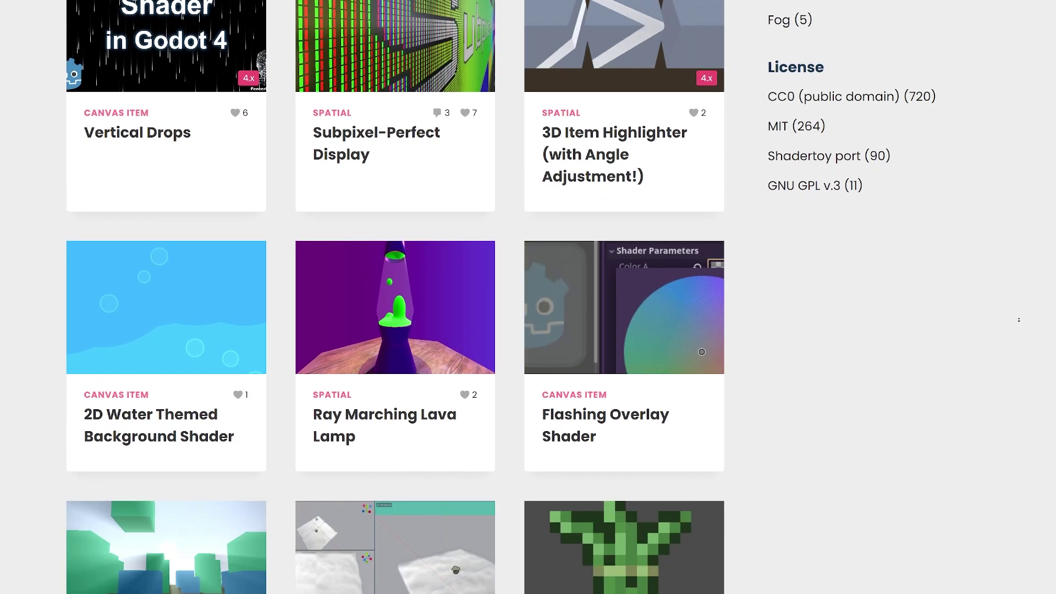
scroll(1019, 319, "down", 3)
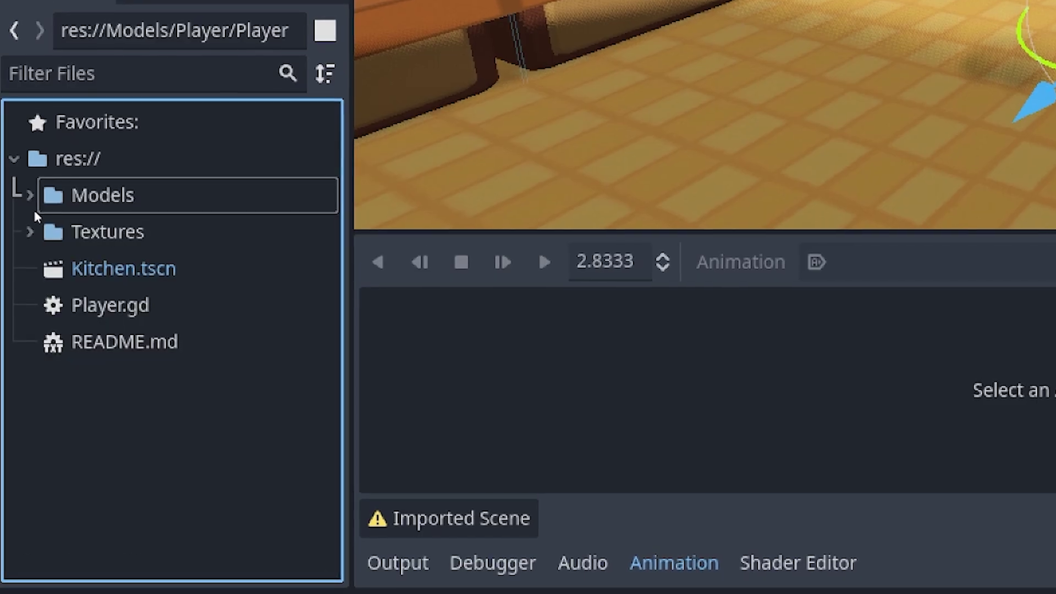
Step: Expand the Textures, Floor, Objects and Models folders in the FileSystem dock
left_click(31, 229)
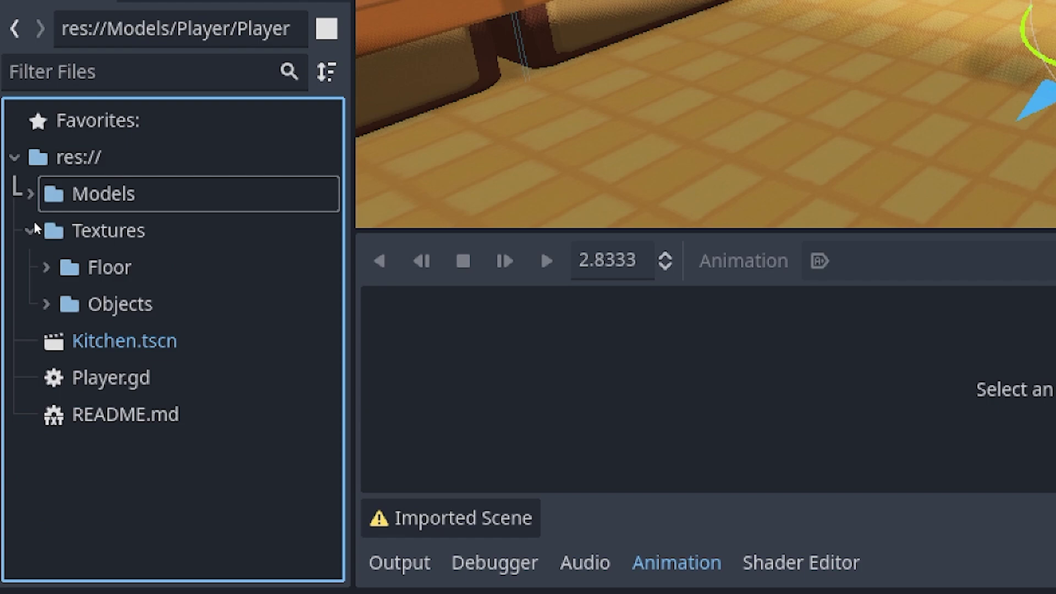
left_click(47, 303)
left_click(47, 266)
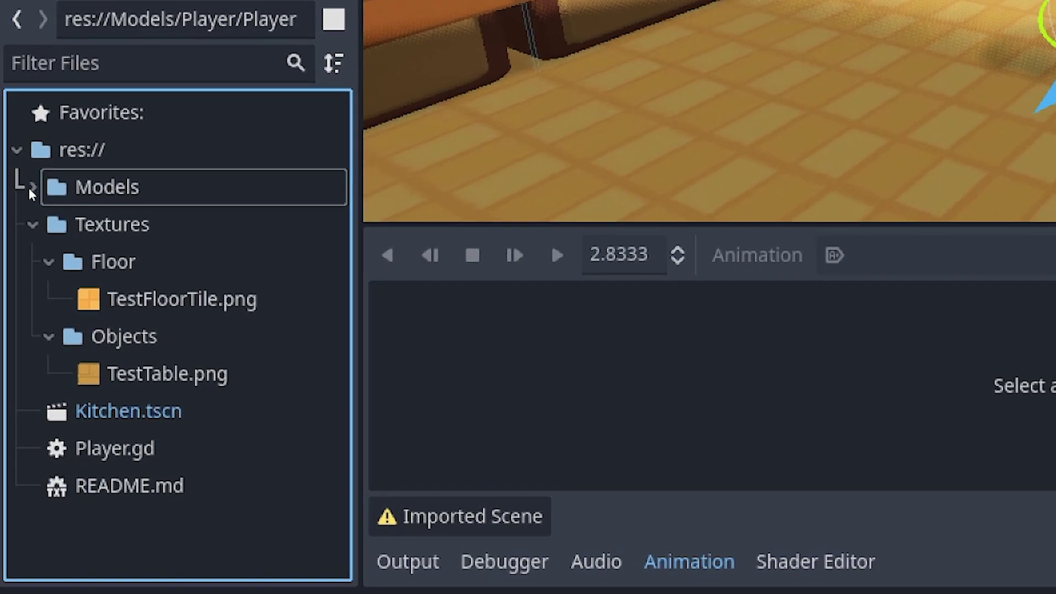
left_click(31, 187)
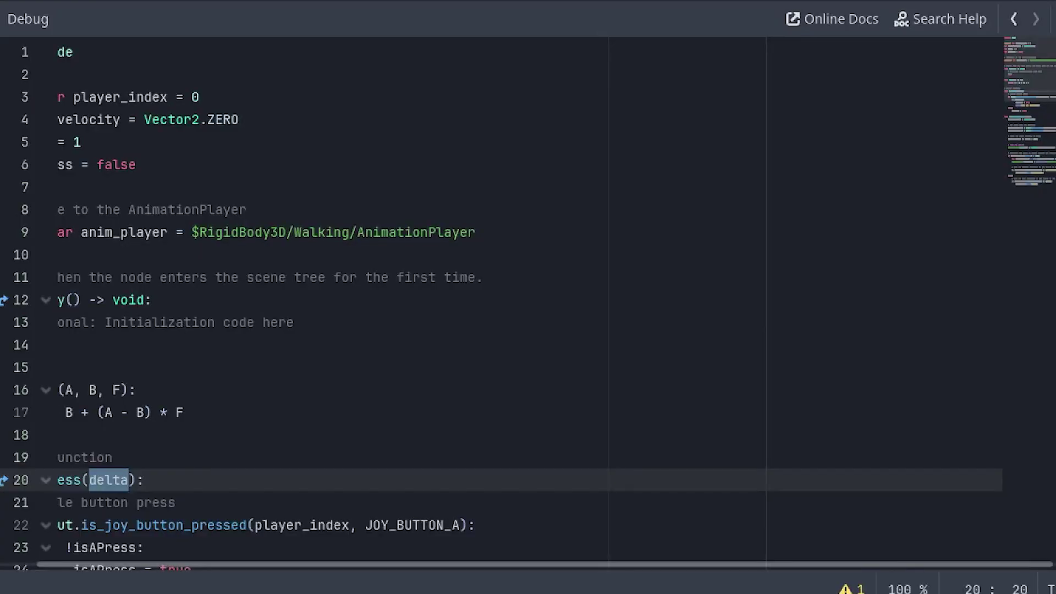
Step: Scroll the player script via the minimap and highlight the lines being explained
left_click_drag(1051, 63, 1045, 153)
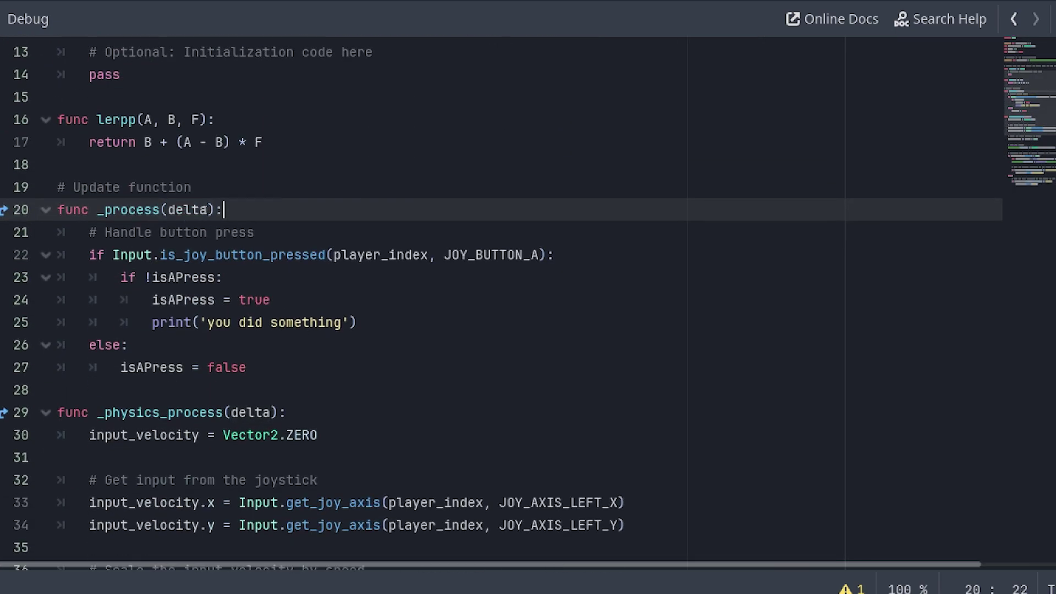
left_click(38, 196, "shift")
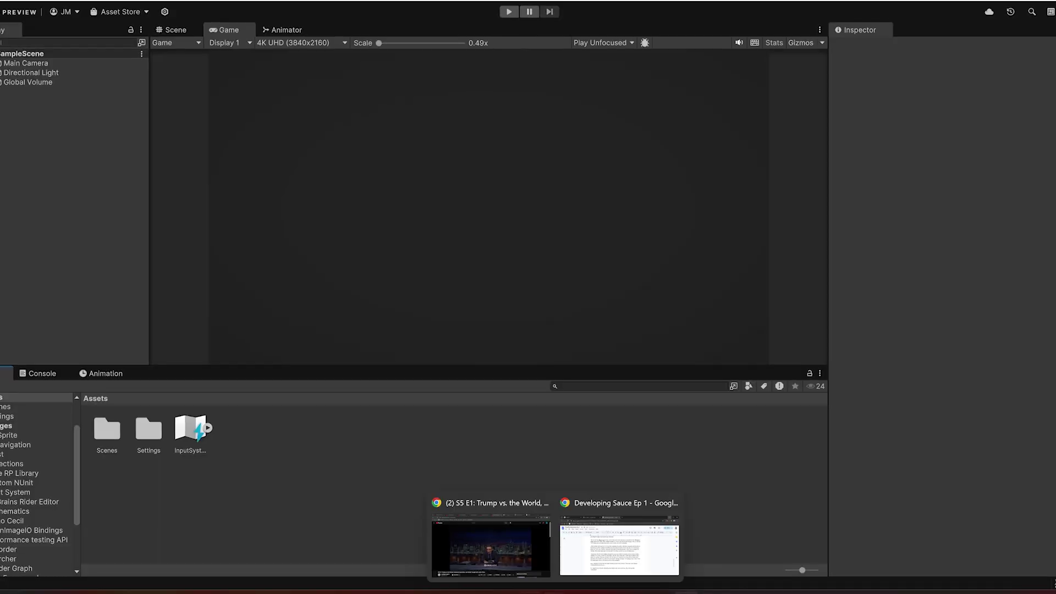
Step: Import the models and textures, then open the Models > Player folder in Assets
left_click(255, 216, "shift")
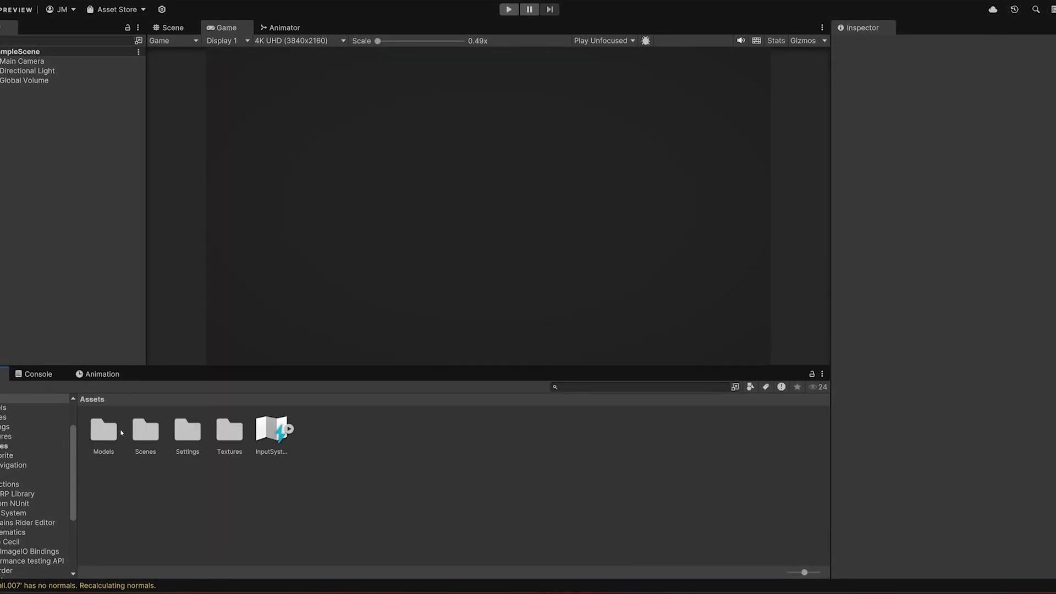
double_click(104, 431)
double_click(108, 433)
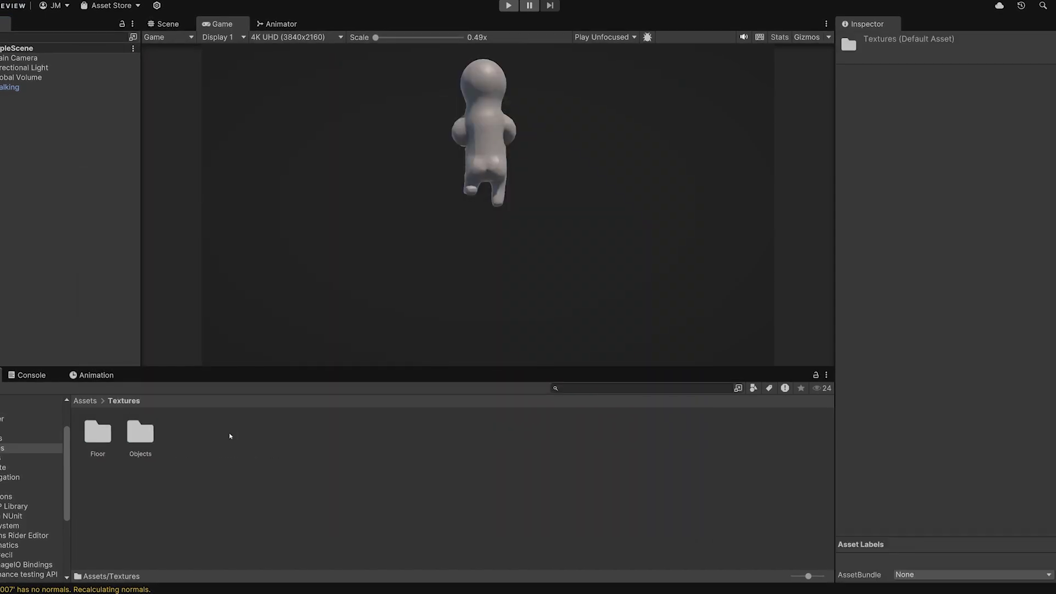
Step: Create a cube for the floor and an empty object named CameraPivot
right_click(55, 164)
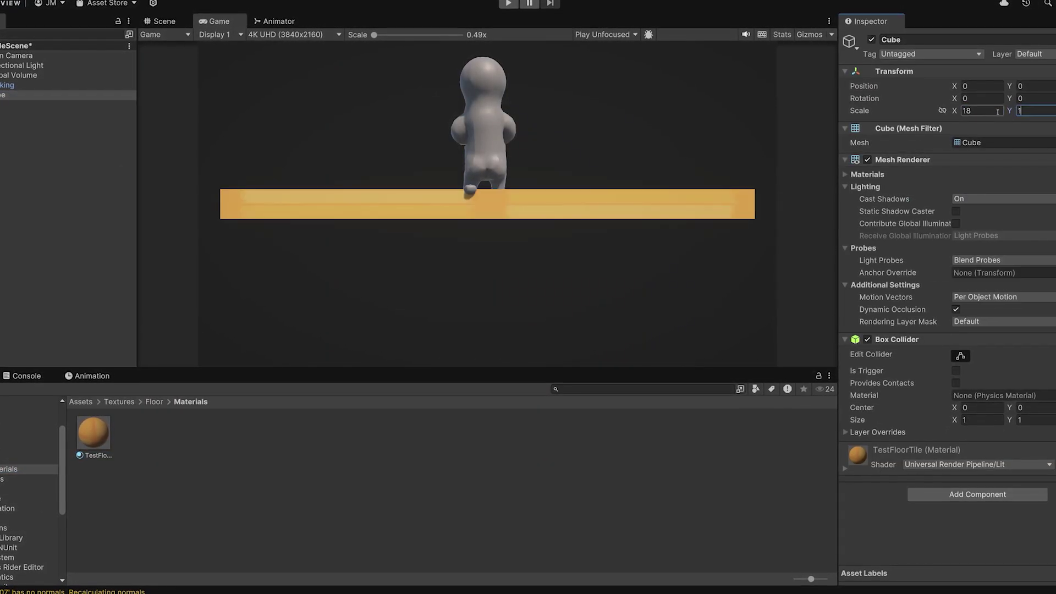
right_click(51, 185)
left_click(104, 384)
type("CameraPivot")
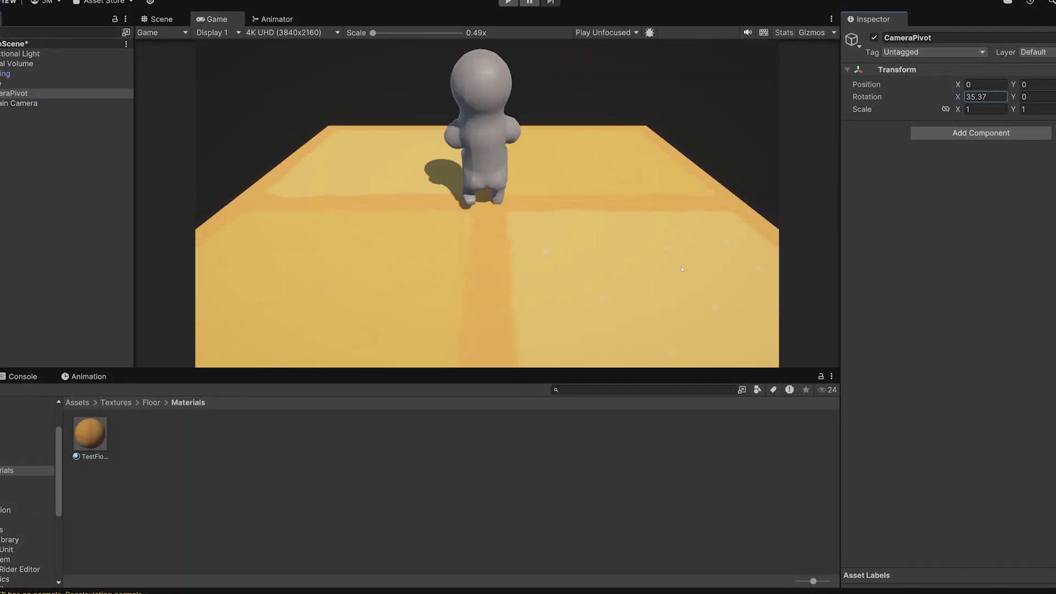
Step: Set the floor material's Tiling X to 10 and parent Main Camera under CameraPivot
left_click(1018, 288)
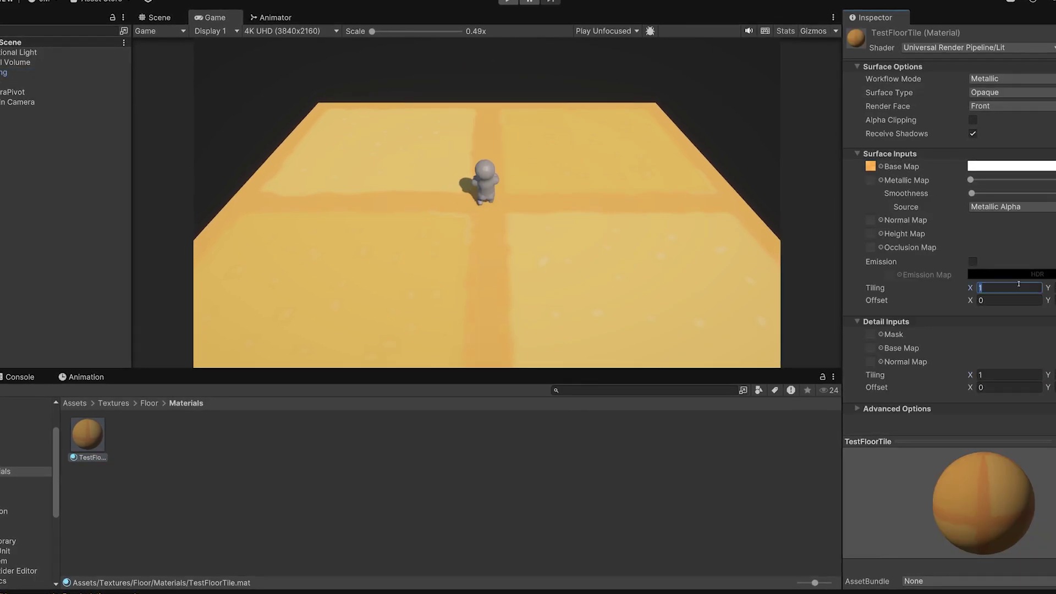
type("10")
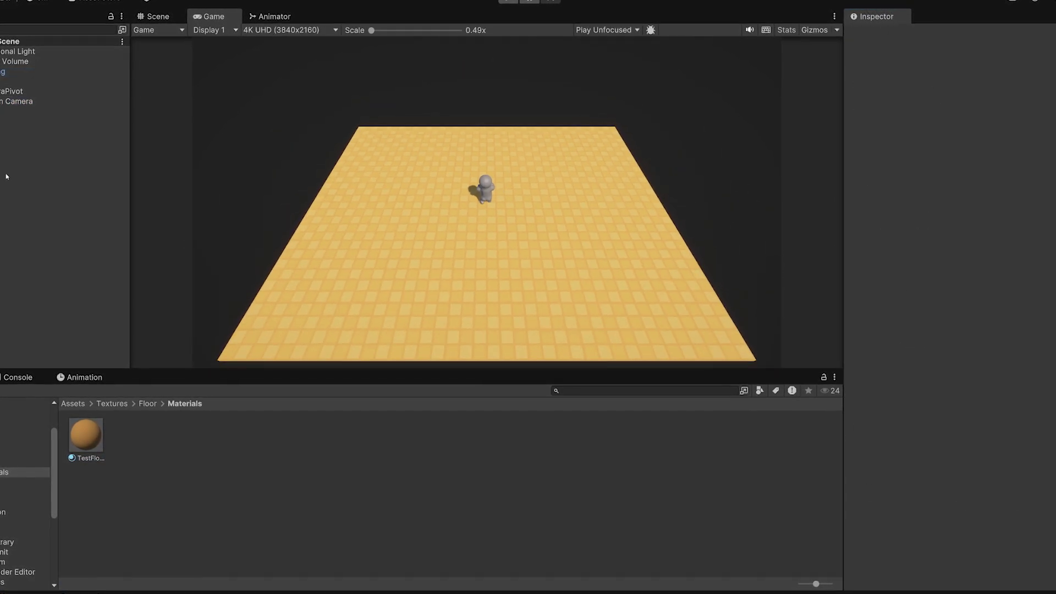
left_click(13, 92)
left_click(17, 102)
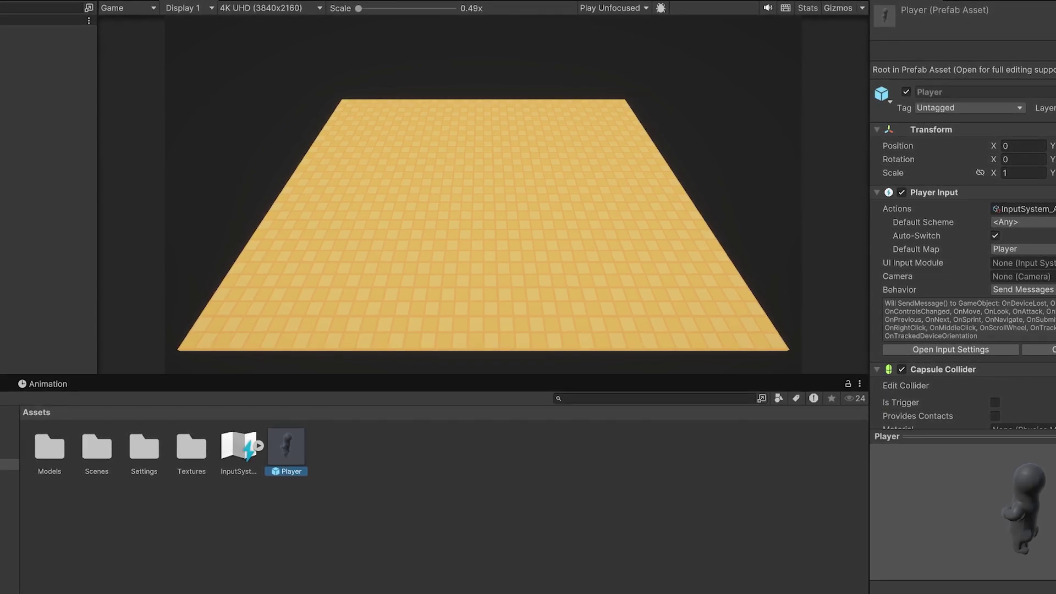
Step: Set the Player Input Behavior to Invoke Unity Events, then begin creating a Scripts folder
left_click(1023, 289)
left_click(990, 311)
scroll(982, 225, "down", 5)
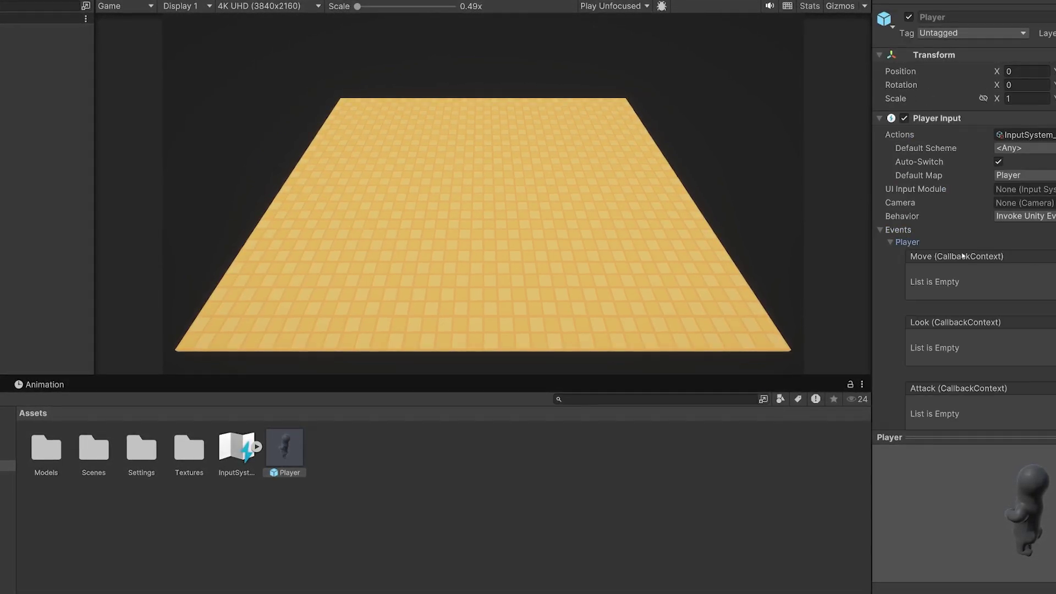
right_click(377, 447)
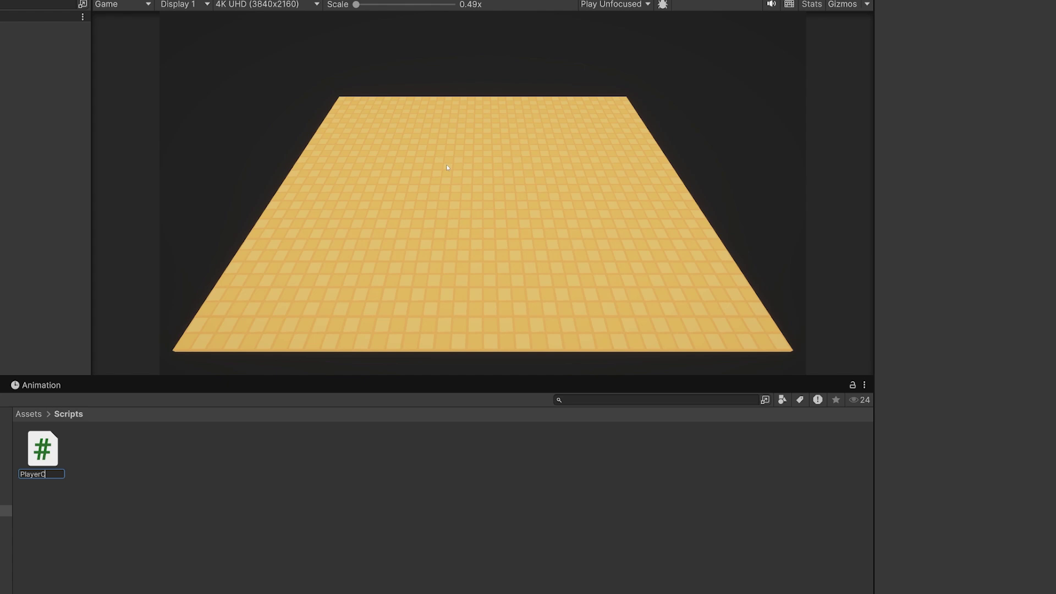